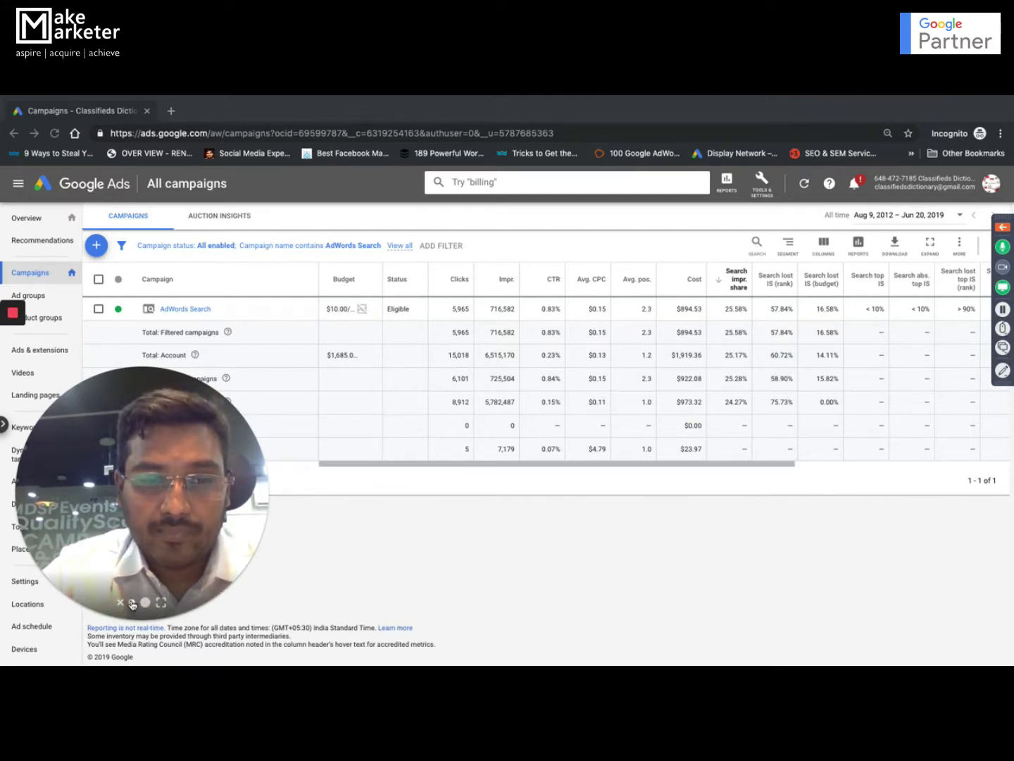
- Search for 'google ads' in a new browser tab
{"action": "left_click", "coordinate": [131, 604]}
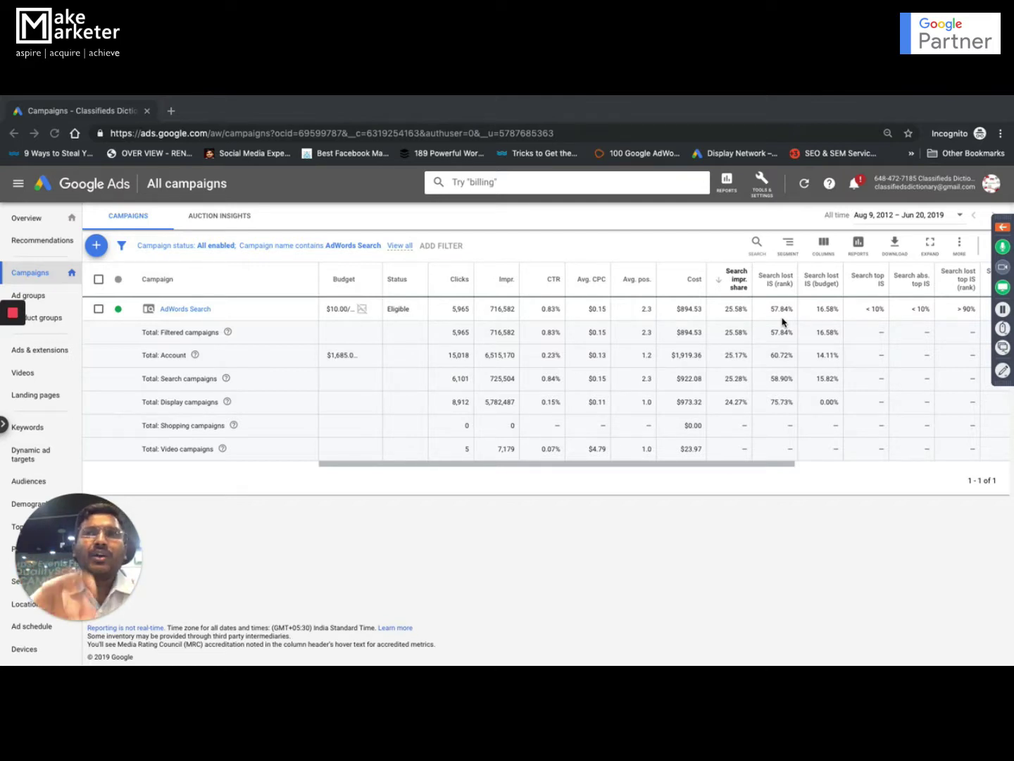
{"action": "left_click", "coordinate": [173, 111]}
{"action": "type", "text": "google ads"}
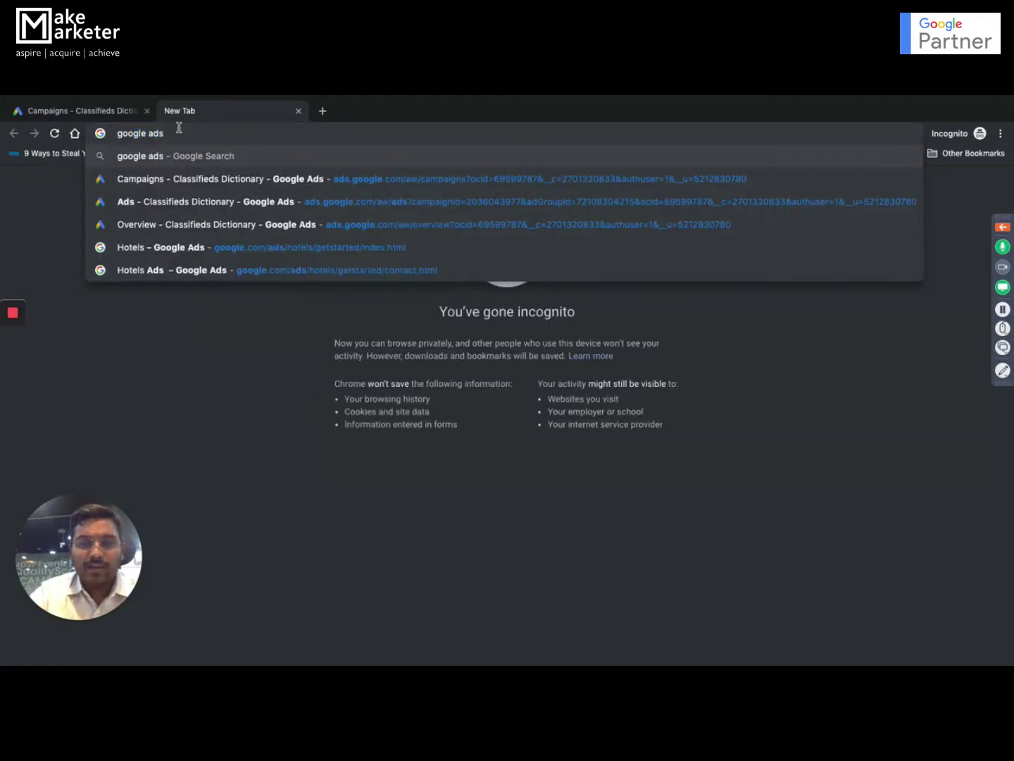
{"action": "key", "text": "Return"}
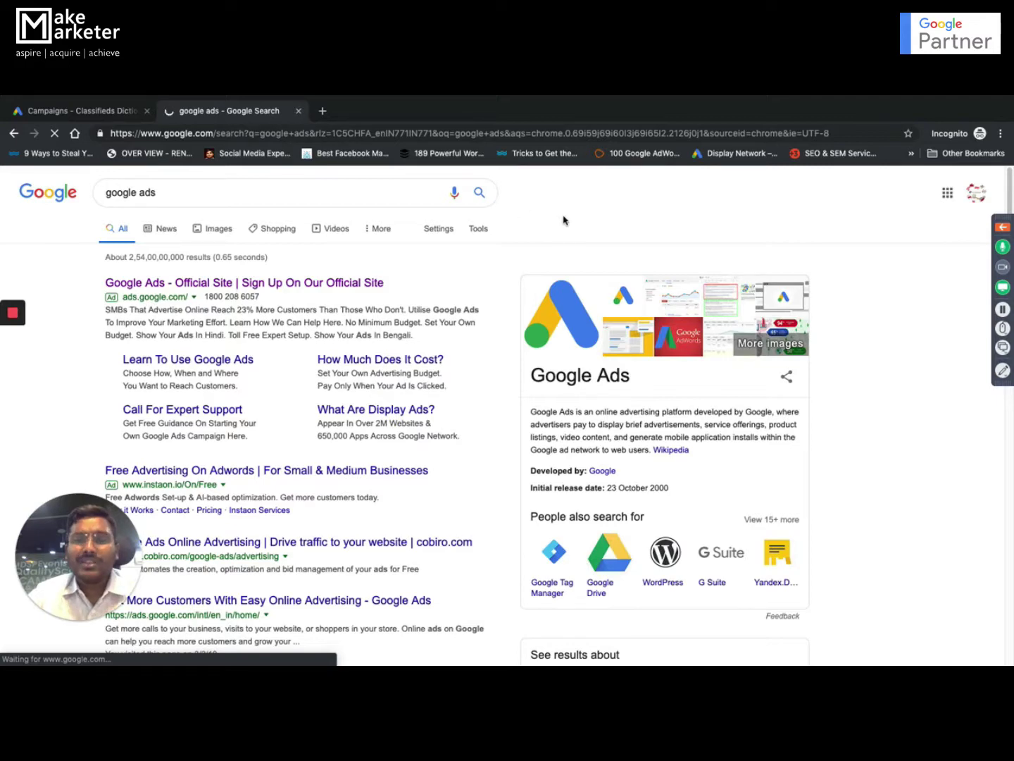
- Close the search tab, view the Tools & Settings menu, and show all desktops
{"action": "key", "text": "ctrl+w"}
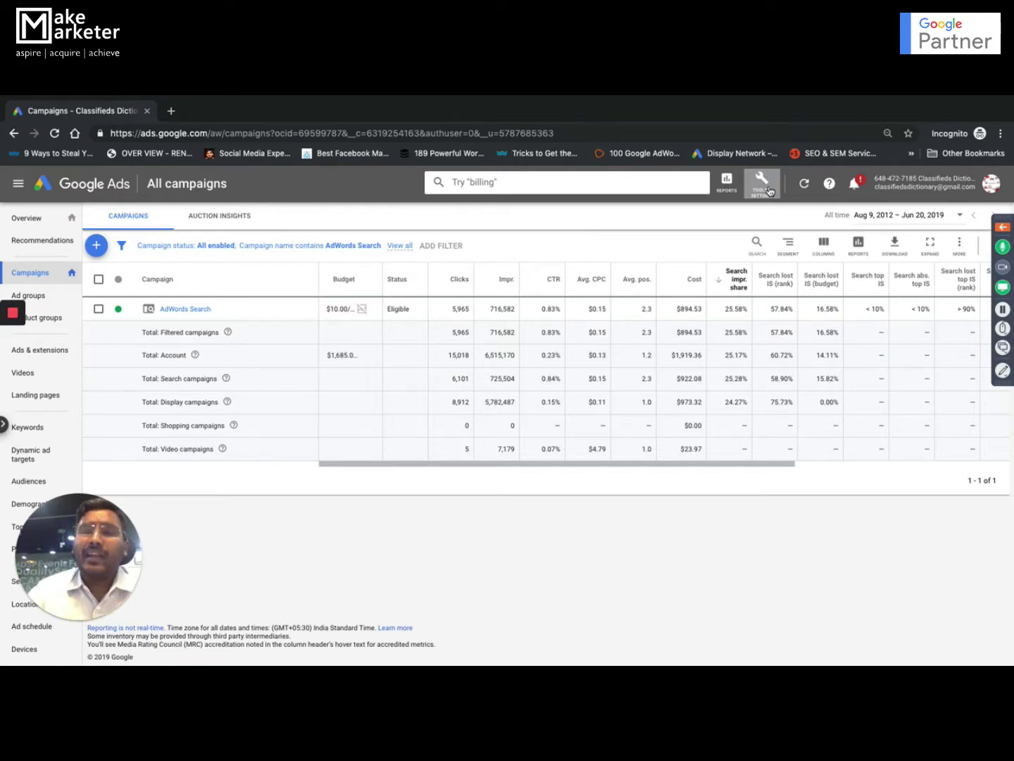
{"action": "left_click", "coordinate": [770, 191]}
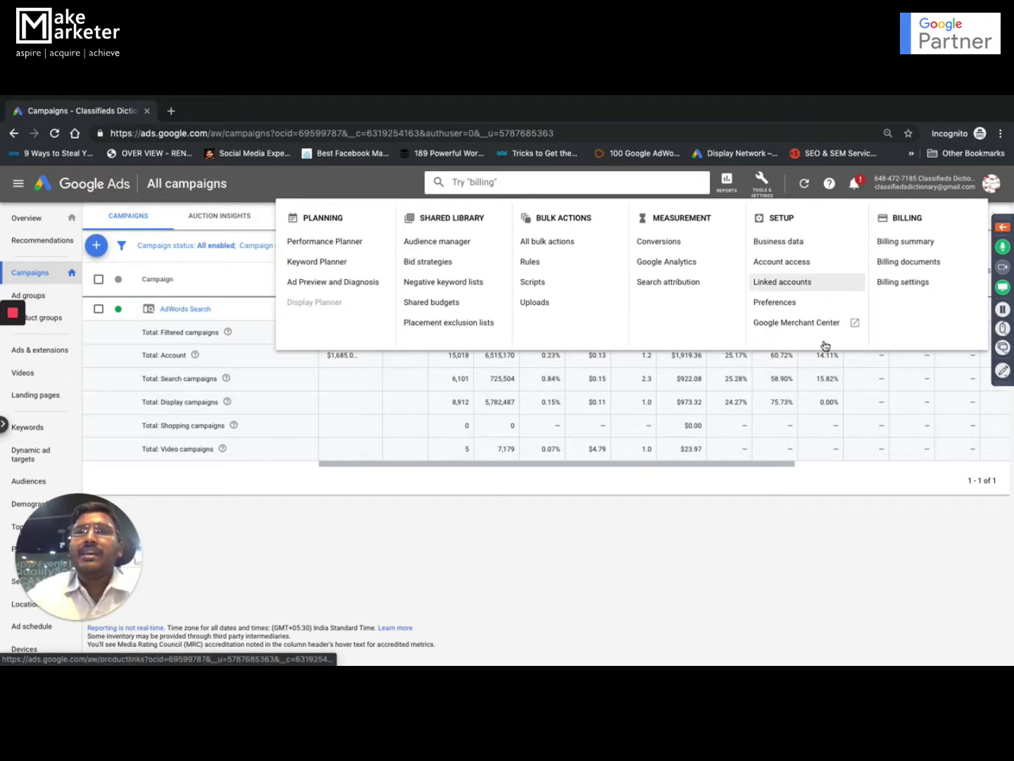
{"action": "key", "text": "ctrl+Up"}
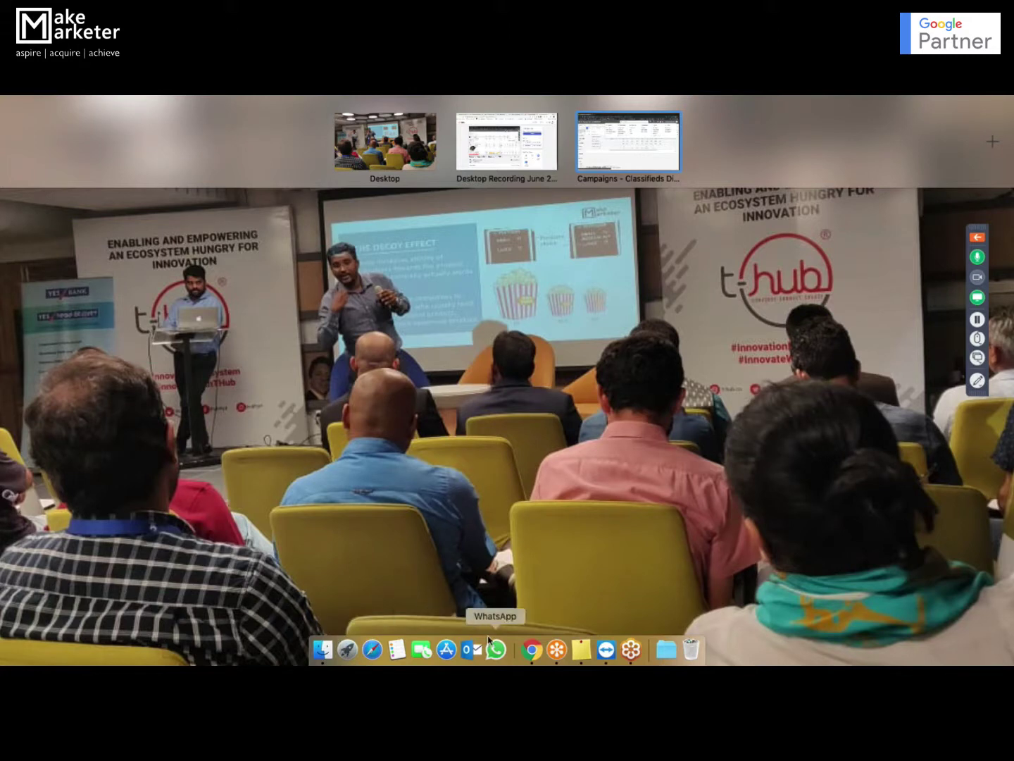
- Create a new blank Word document, Document1, from Word's template gallery
{"action": "key", "text": "F4"}
{"action": "scroll", "coordinate": [609, 516], "scroll_direction": "left", "scroll_amount": 2}
{"action": "key", "text": "F4"}
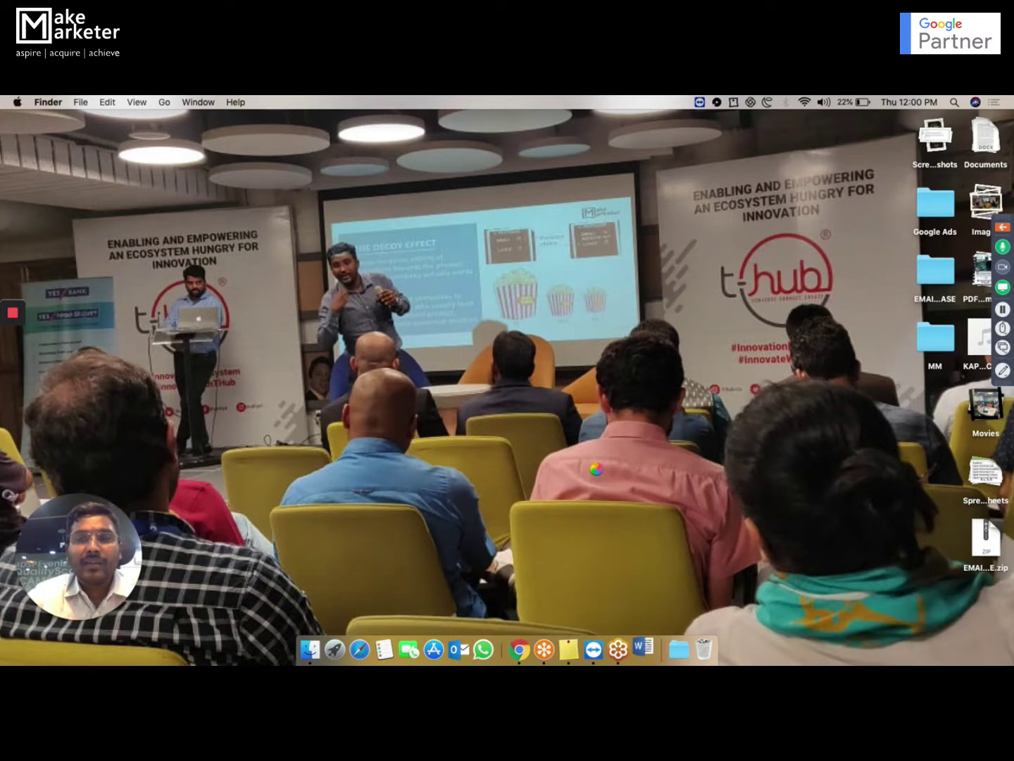
{"action": "key", "text": "ctrl+Up"}
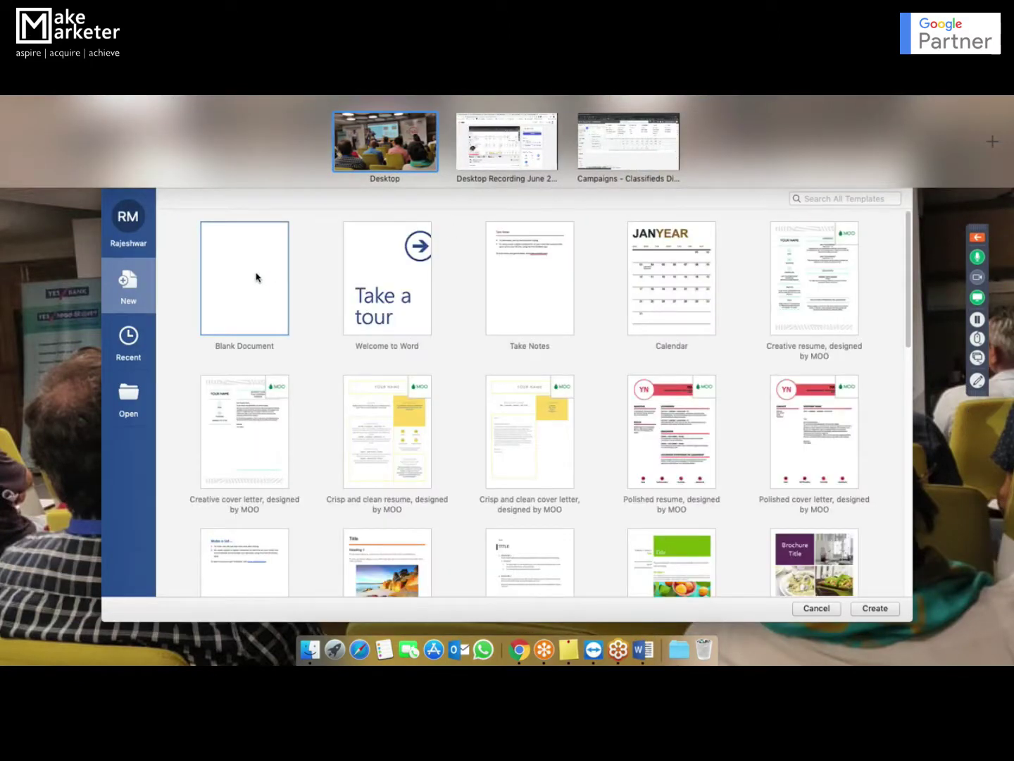
{"action": "left_click", "coordinate": [256, 276]}
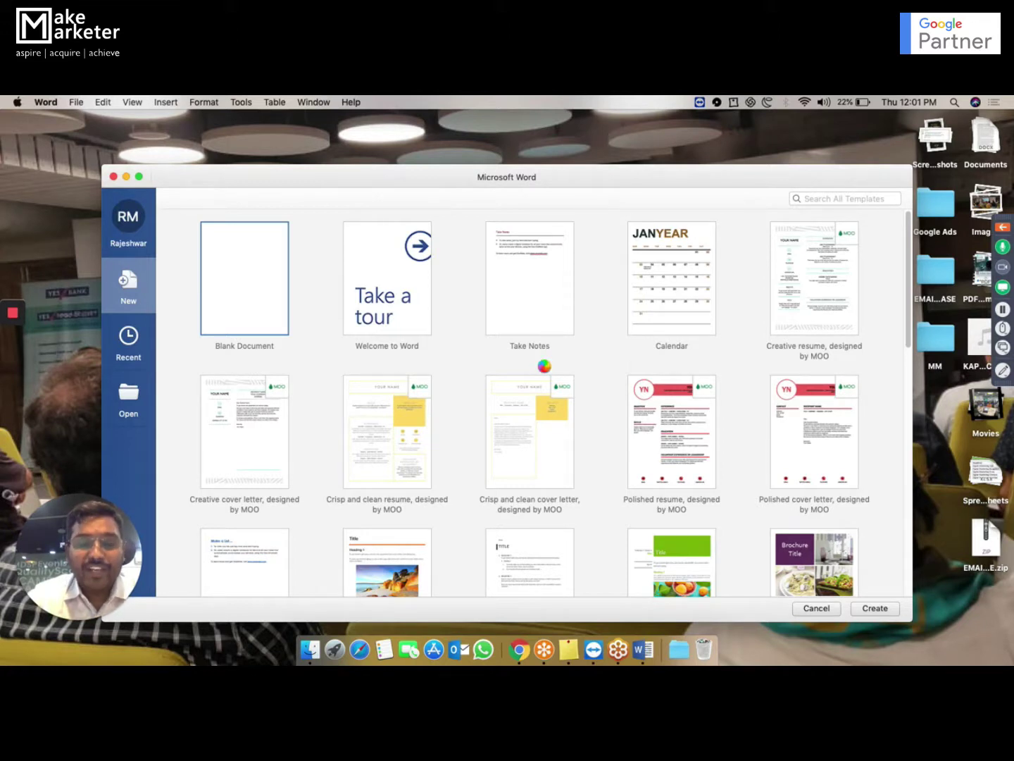
{"action": "key", "text": "Return"}
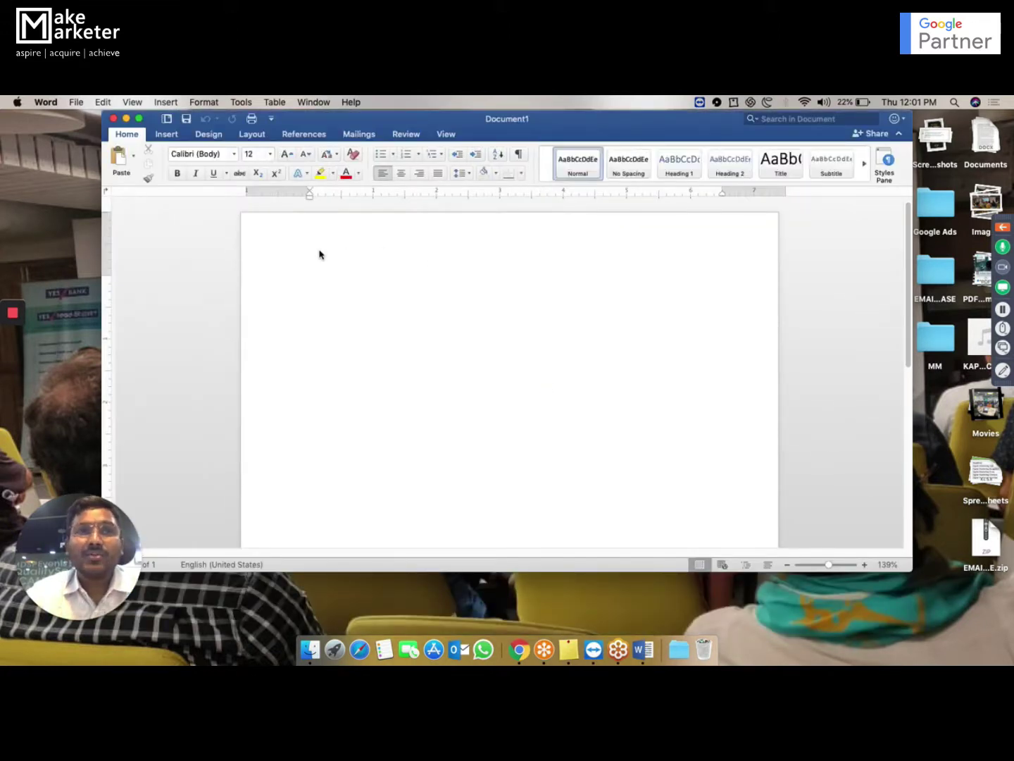
- Type the lines Time zone and currency, Account Access, Billing and Payments, Preferences, Notification Settings
{"action": "type", "text": "Ti"}
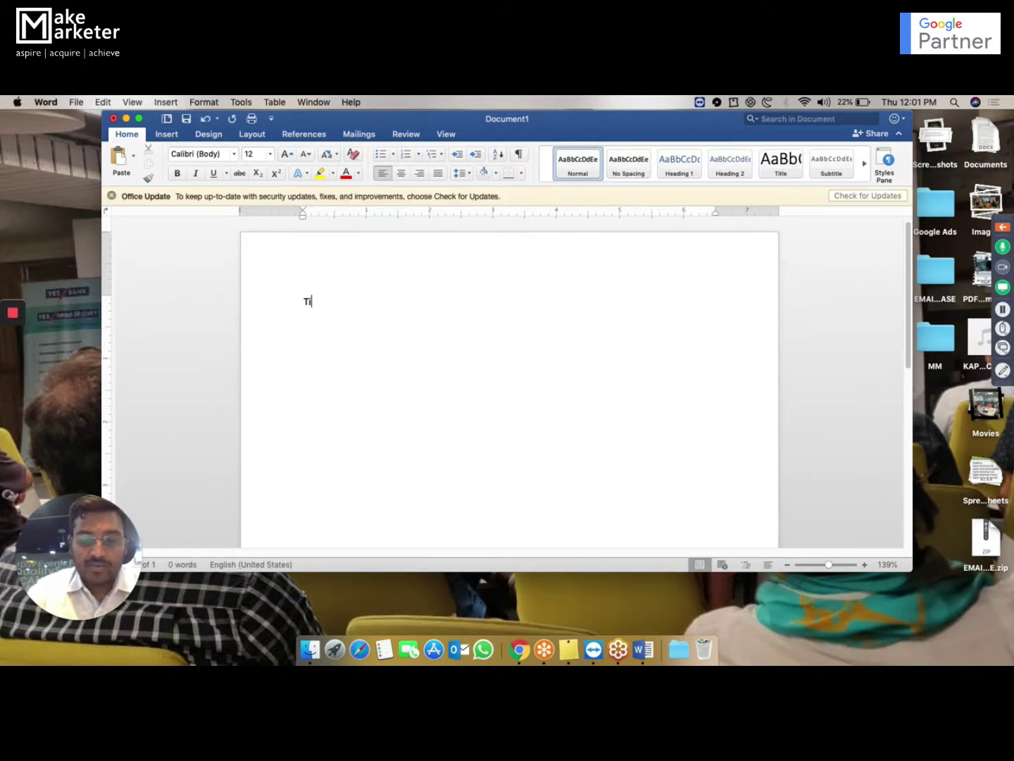
{"action": "type", "text": "me zone and "}
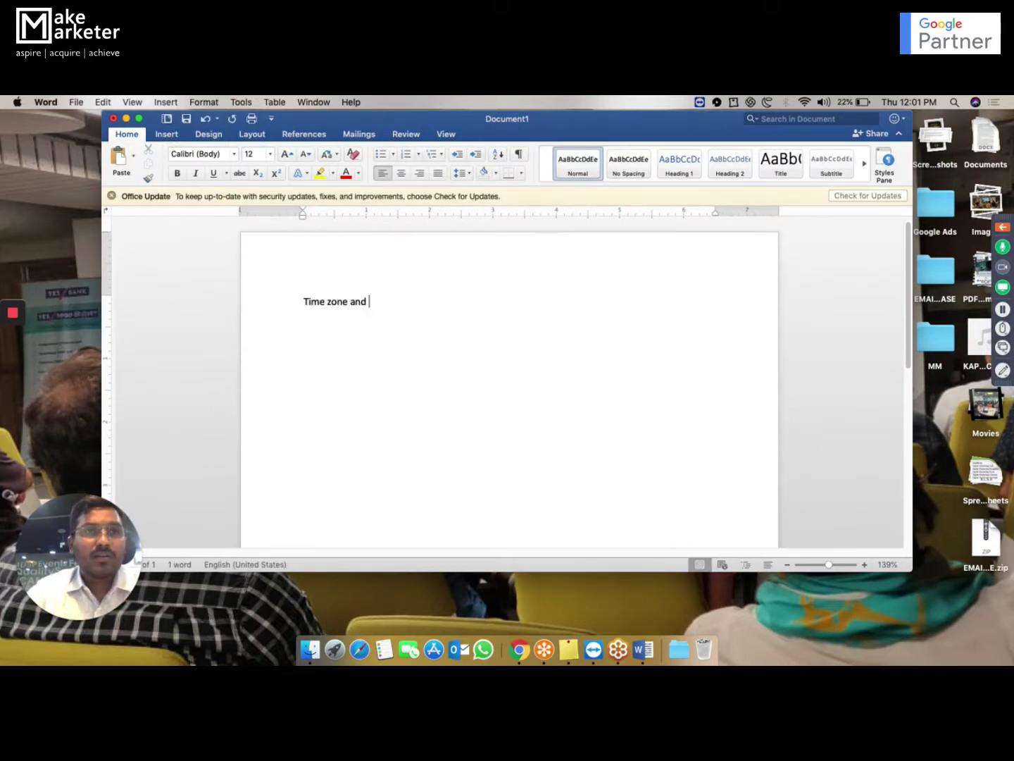
{"action": "type", "text": "curre"}
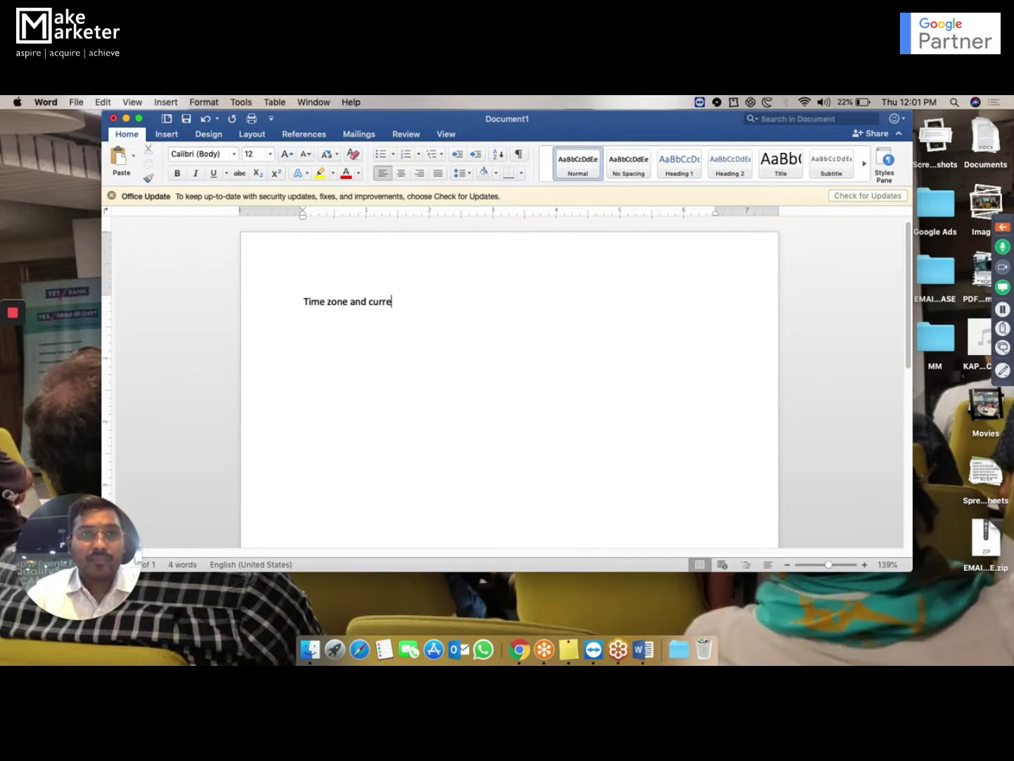
{"action": "type", "text": "ncy"}
{"action": "key", "text": "Return"}
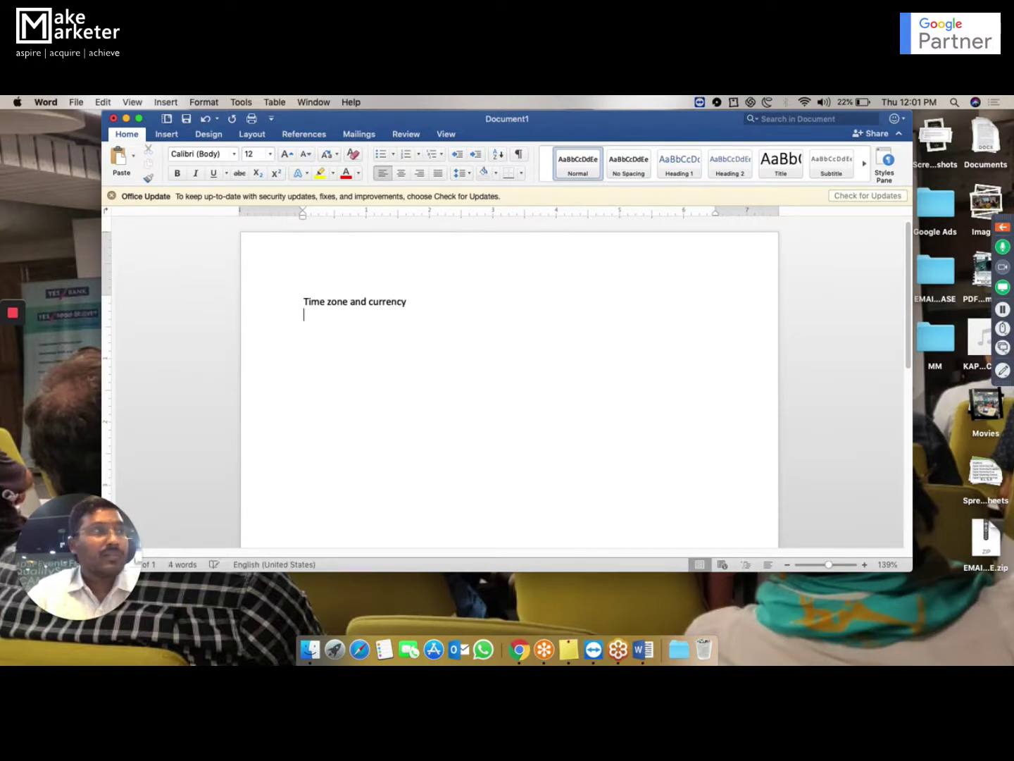
{"action": "type", "text": "Acc"}
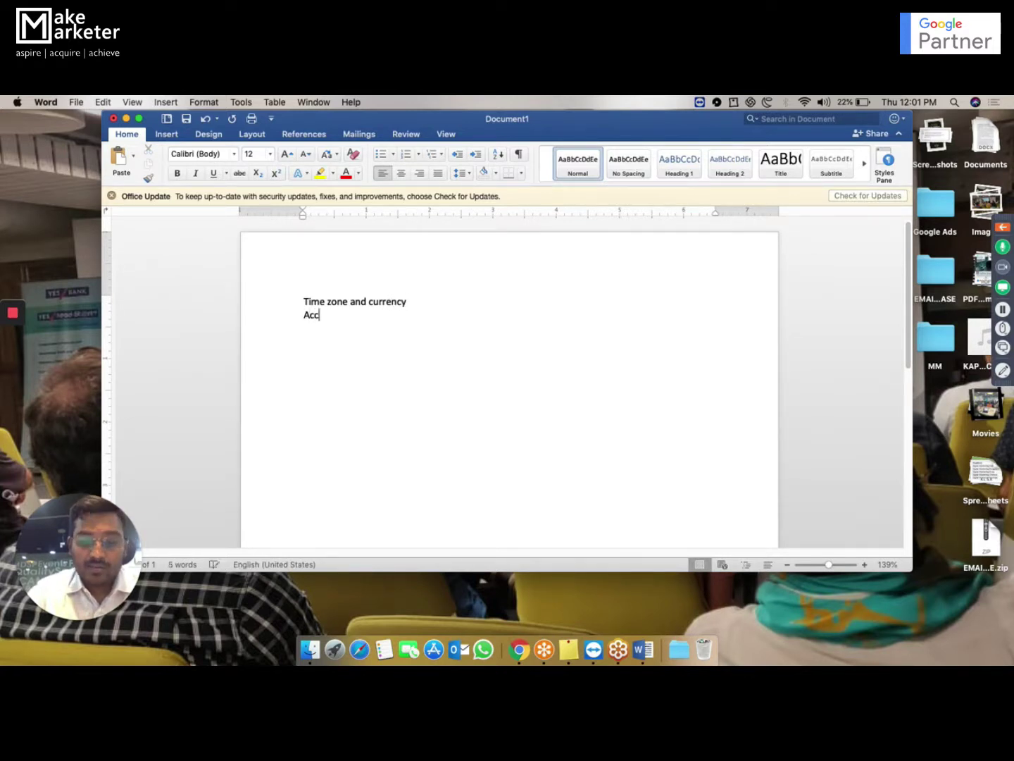
{"action": "type", "text": "ount Access"}
{"action": "key", "text": "Return"}
{"action": "type", "text": "Billing and Payments"}
{"action": "key", "text": "Return"}
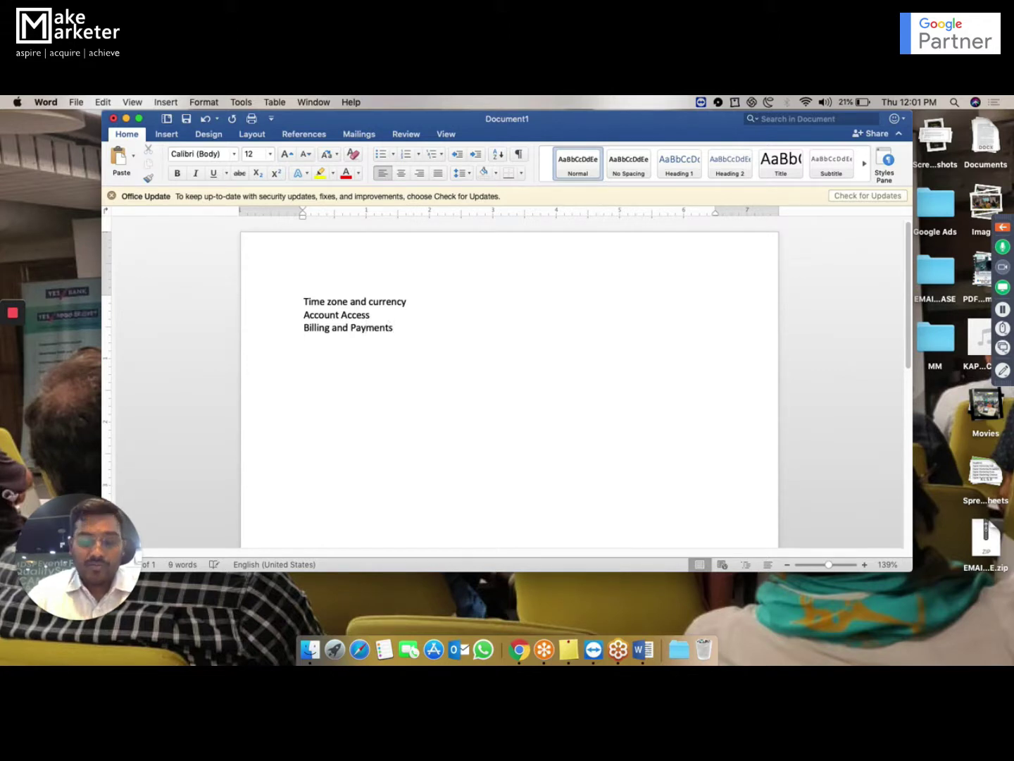
{"action": "type", "text": "Pr"}
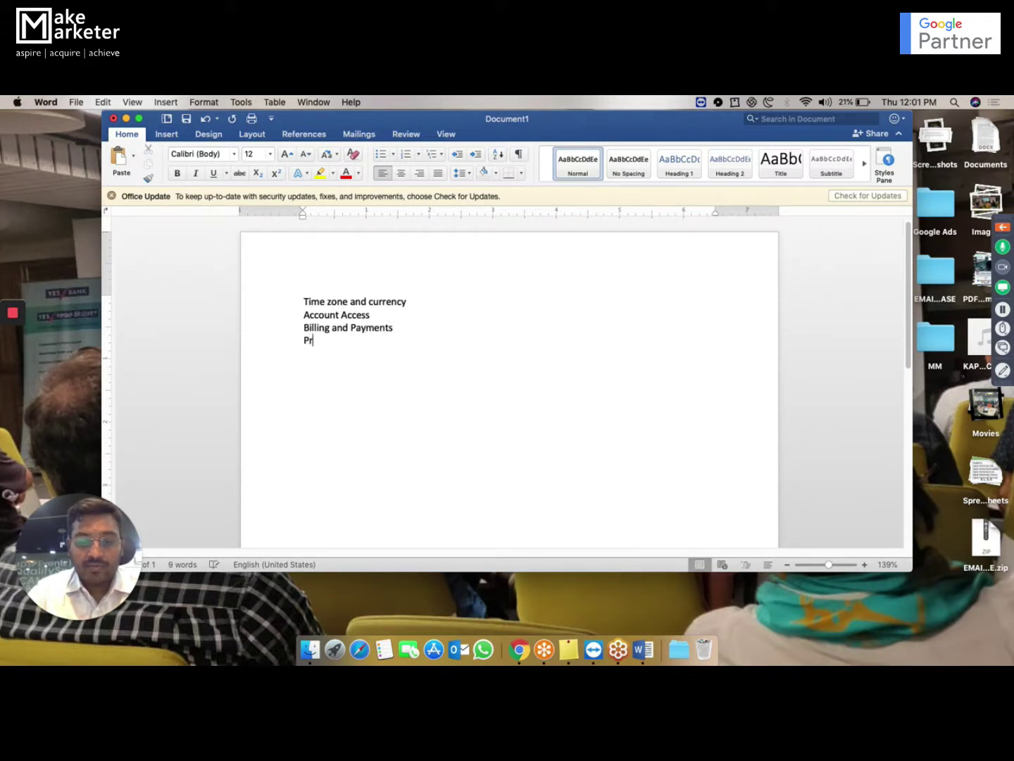
{"action": "type", "text": "eferences"}
{"action": "key", "text": "Return"}
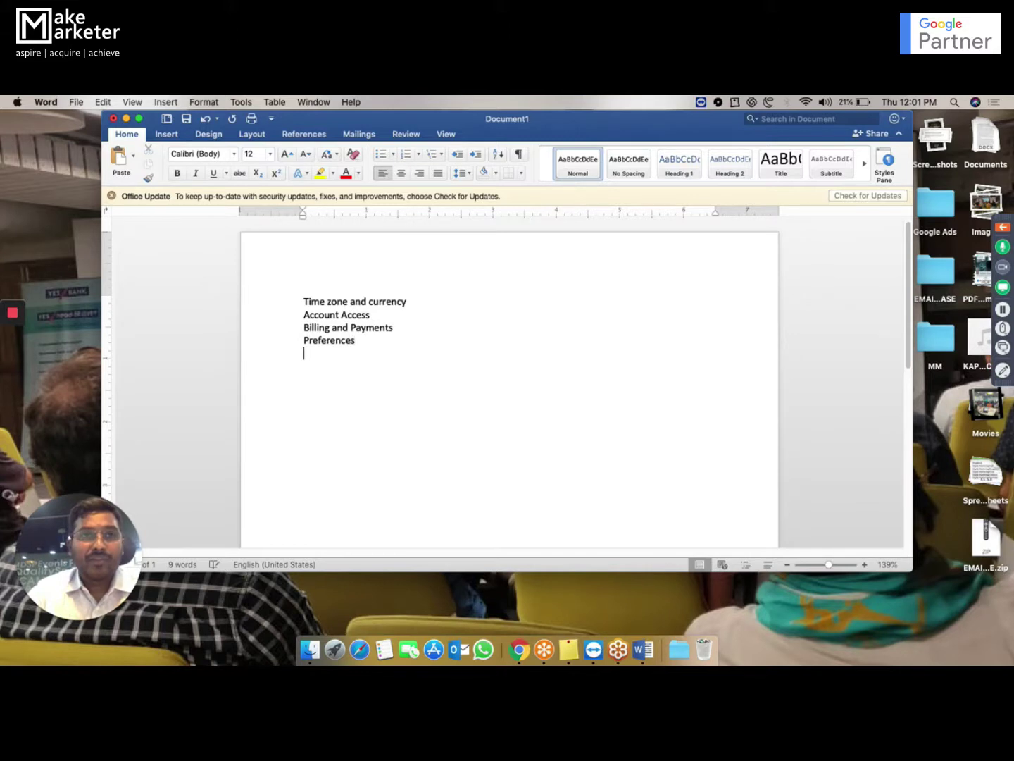
{"action": "type", "text": "Notifica"}
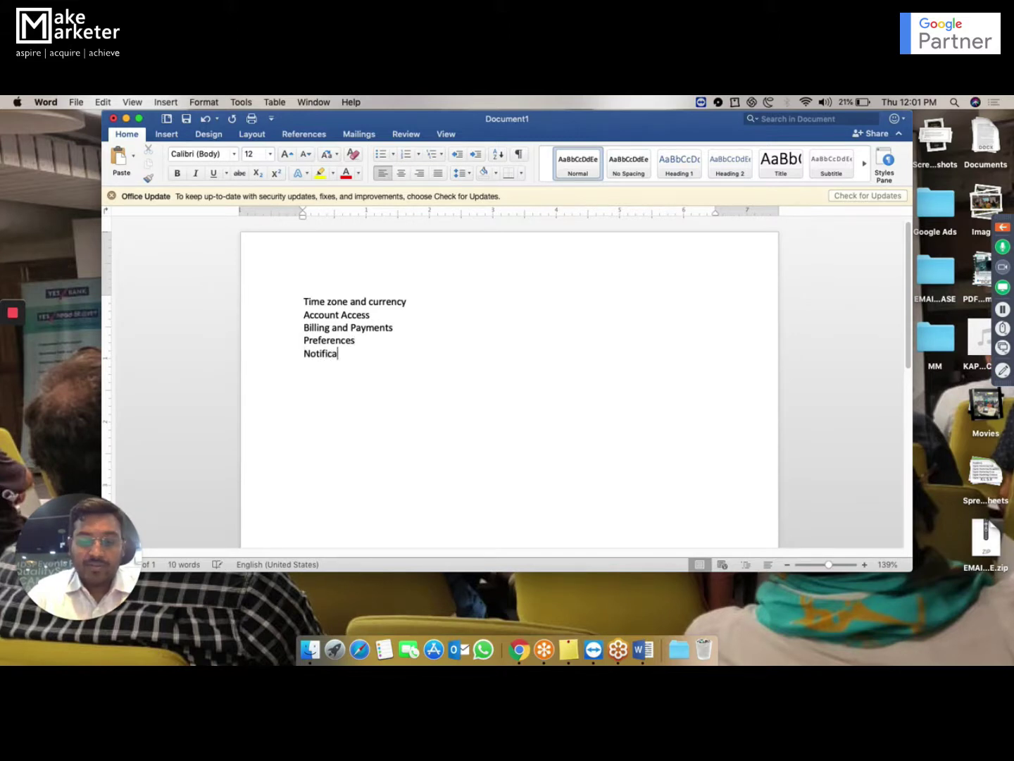
{"action": "type", "text": "tion Settings"}
{"action": "key", "text": "Return"}
- Add 'Linked Accounts' and an 'Auto Tagging:' heading below it, then show all desktops
{"action": "type", "text": "Lonked"}
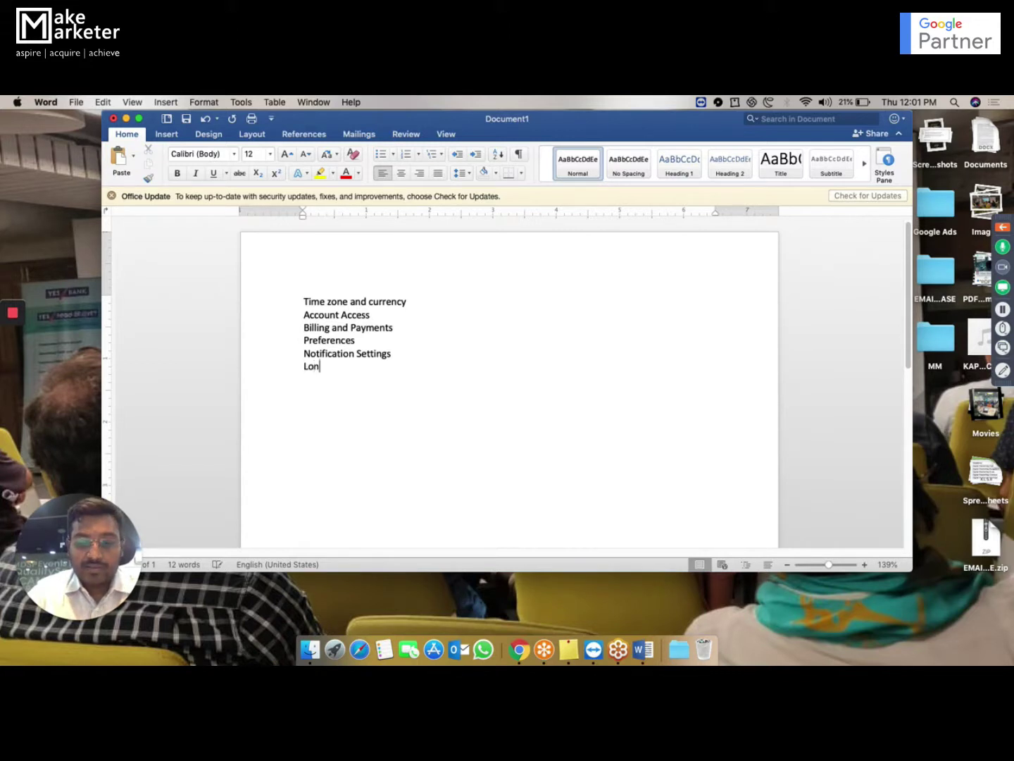
{"action": "key", "text": "BackSpace"}
{"action": "key", "text": "BackSpace"}
{"action": "key", "text": "BackSpace"}
{"action": "key", "text": "BackSpace"}
{"action": "key", "text": "BackSpace"}
{"action": "key", "text": "BackSpace"}
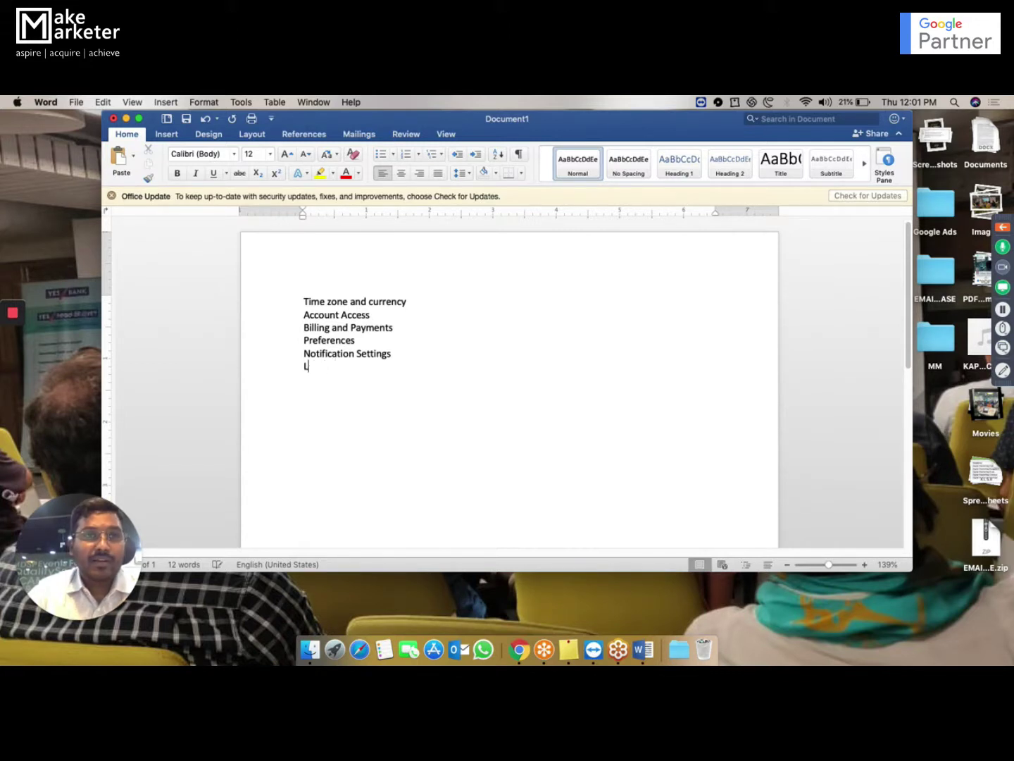
{"action": "type", "text": "inked Acc"}
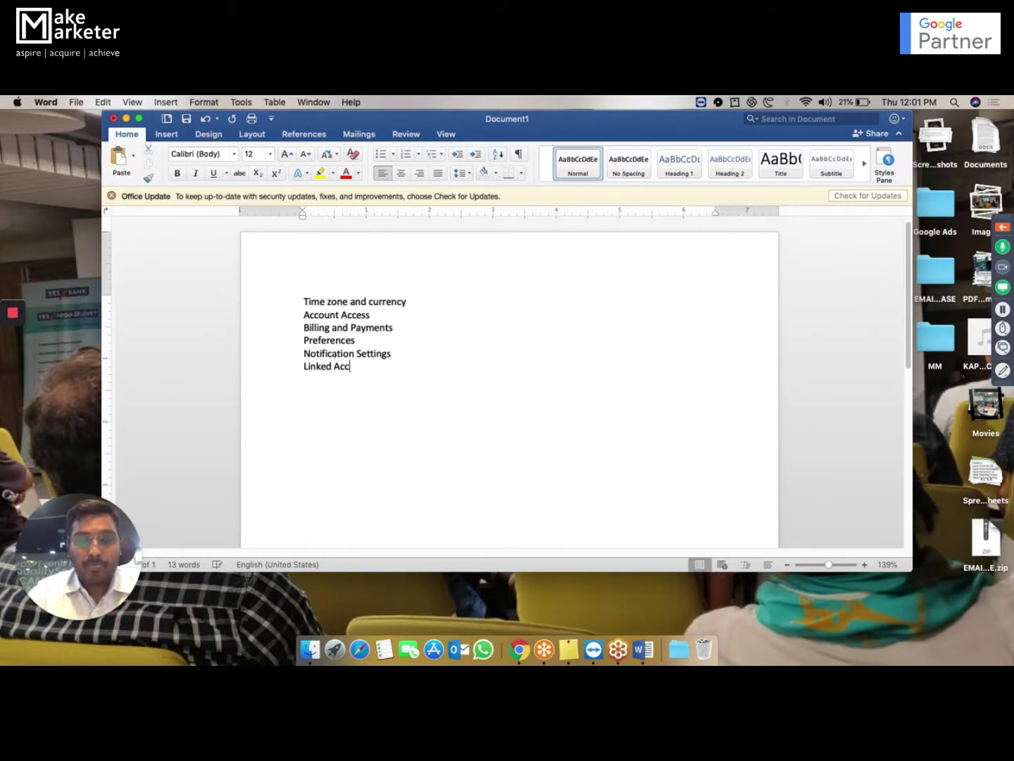
{"action": "type", "text": "ounts"}
{"action": "key", "text": "Return"}
{"action": "key", "text": "Return"}
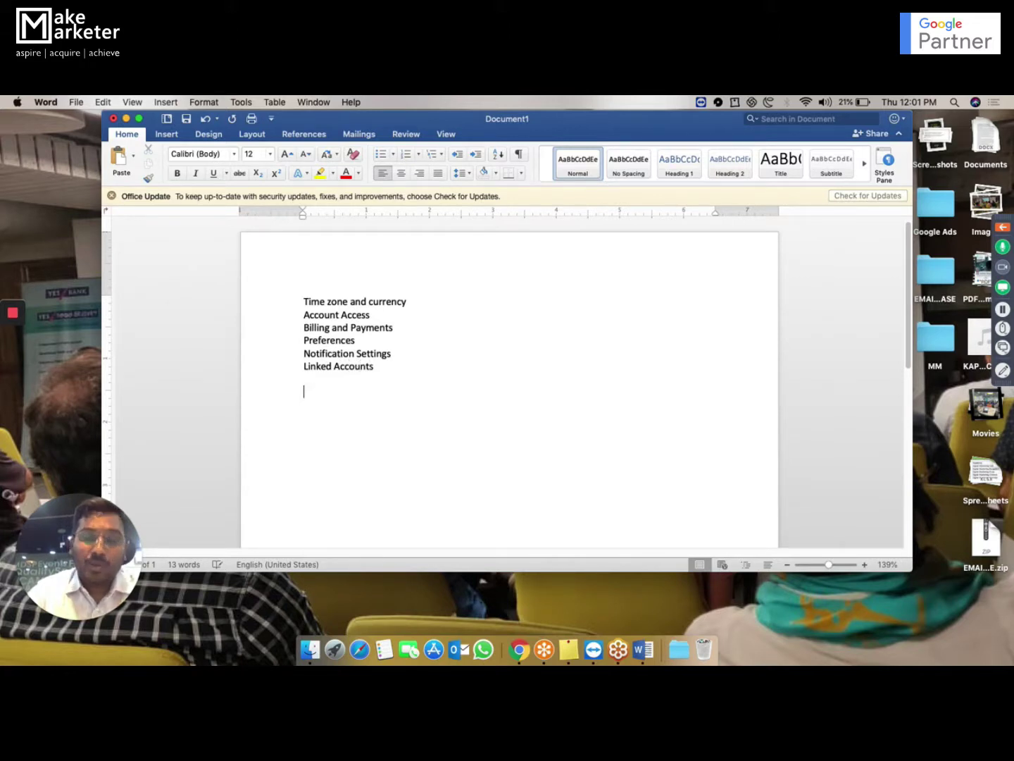
{"action": "type", "text": "Sec"}
{"action": "key", "text": "BackSpace"}
{"action": "key", "text": "BackSpace"}
{"action": "key", "text": "BackSpace"}
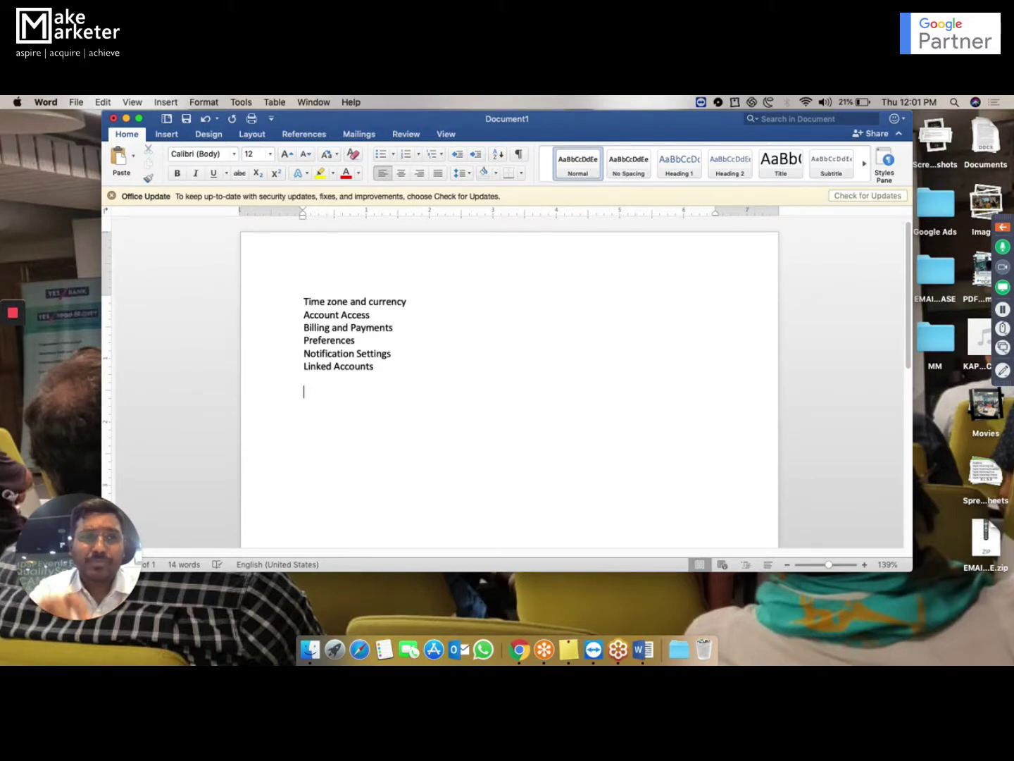
{"action": "type", "text": "Auto Tagging"}
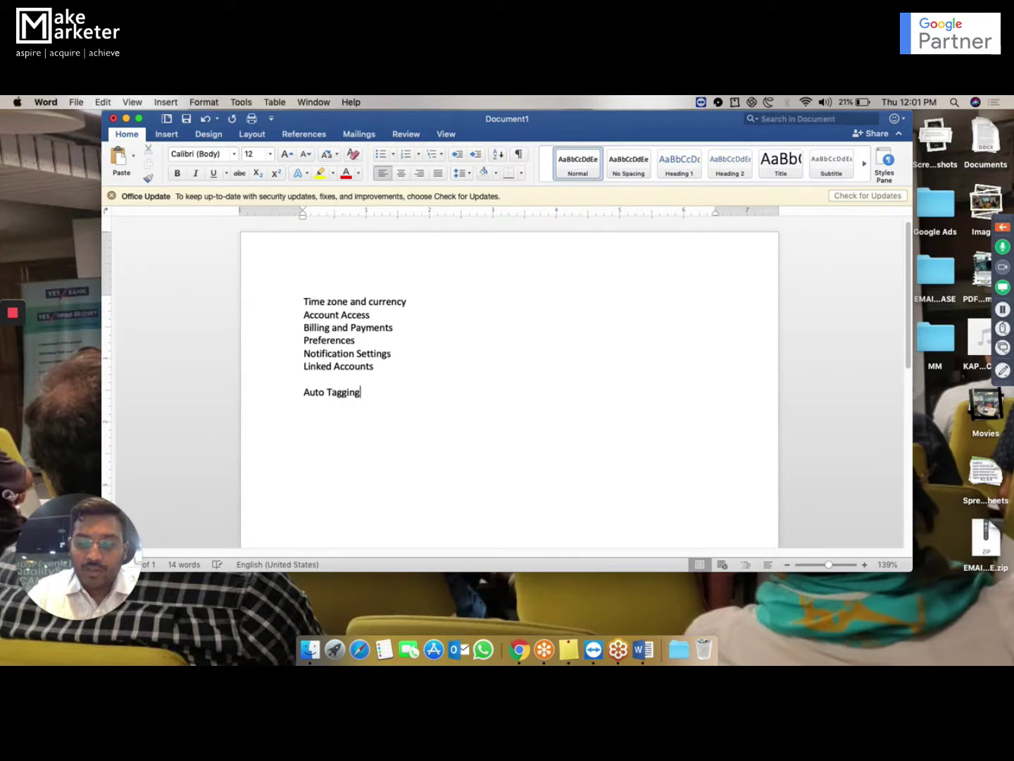
{"action": "type", "text": ":"}
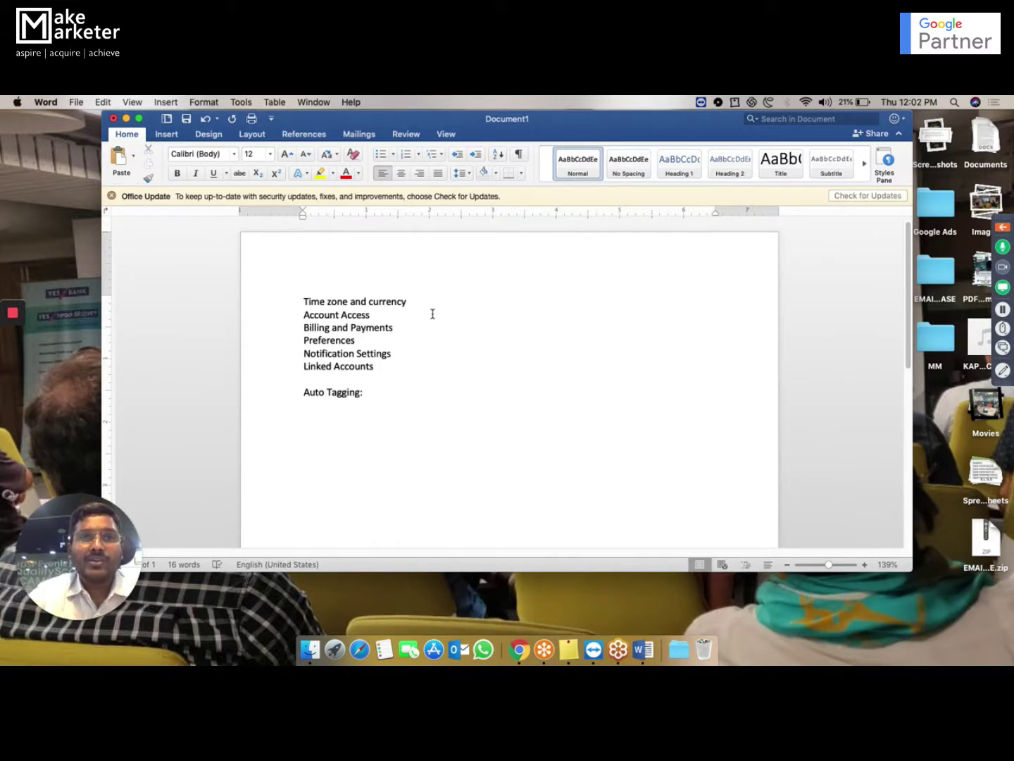
{"action": "left_click_drag", "start_coordinate": [421, 302], "coordinate": [305, 305]}
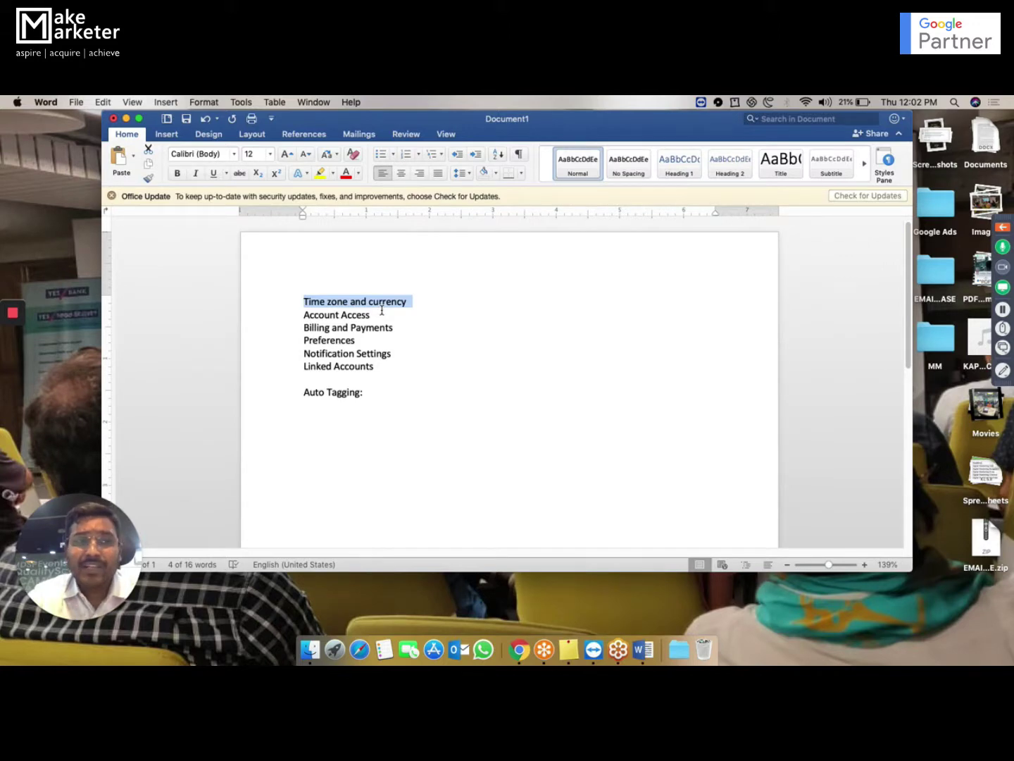
{"action": "left_click", "coordinate": [382, 311]}
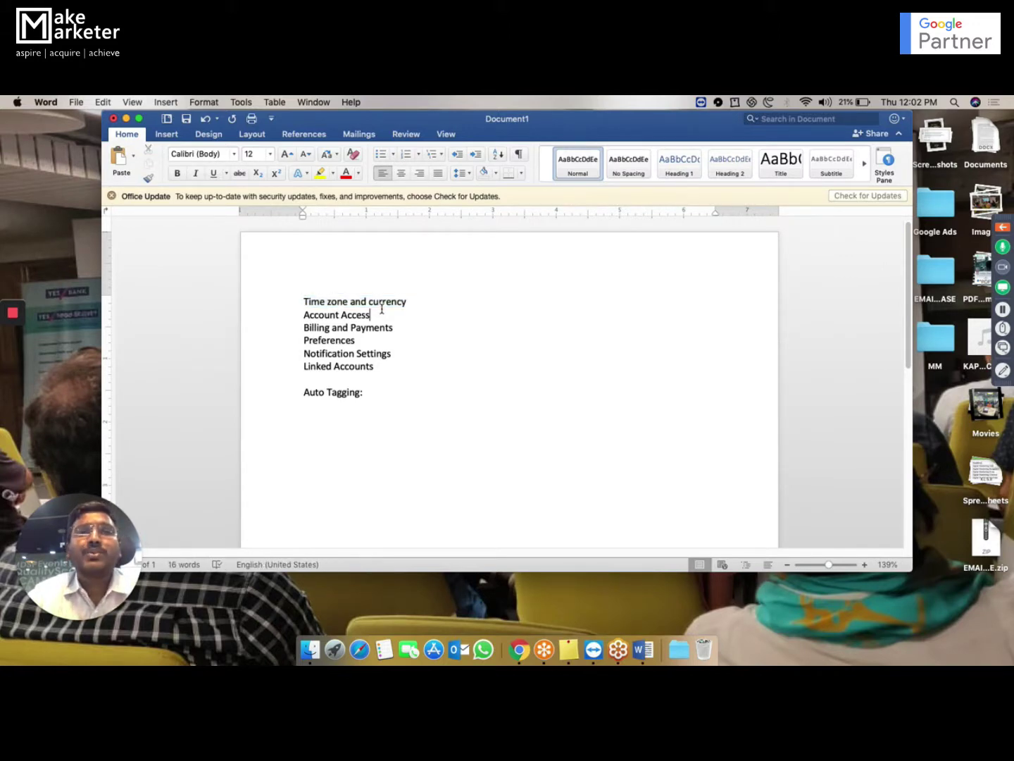
{"action": "key", "text": "ctrl+Up"}
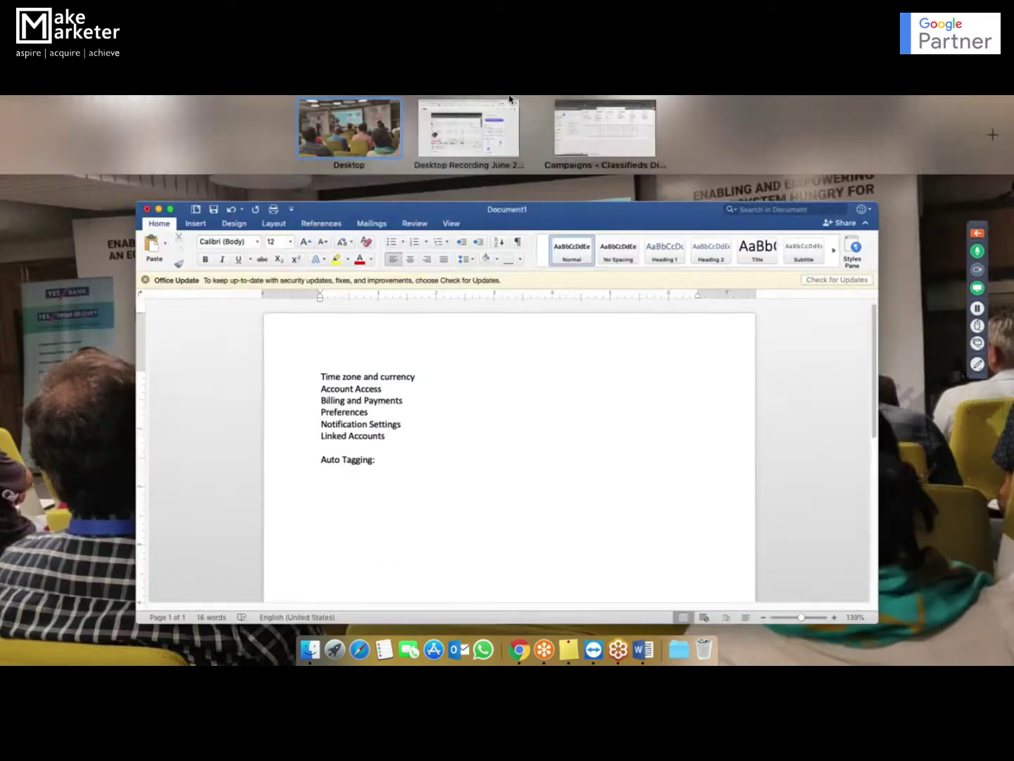
- In the Google Ads campaigns window, go to Tools & Settings > Setup > Account access
{"action": "left_click", "coordinate": [578, 149]}
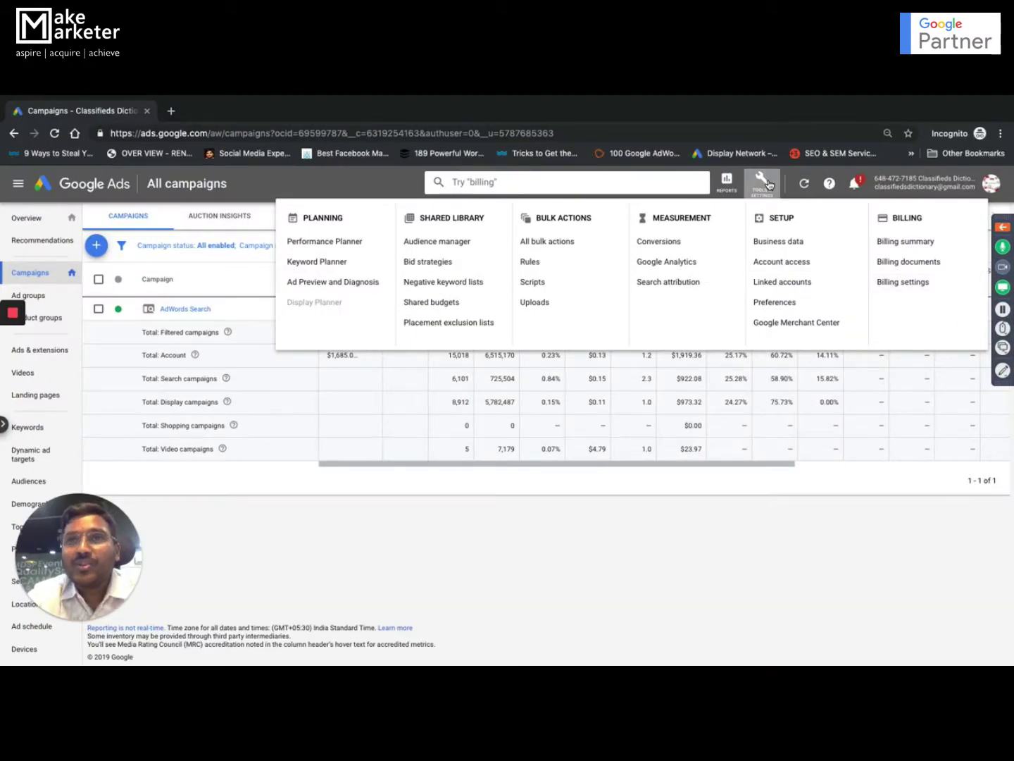
{"action": "left_click", "coordinate": [769, 184]}
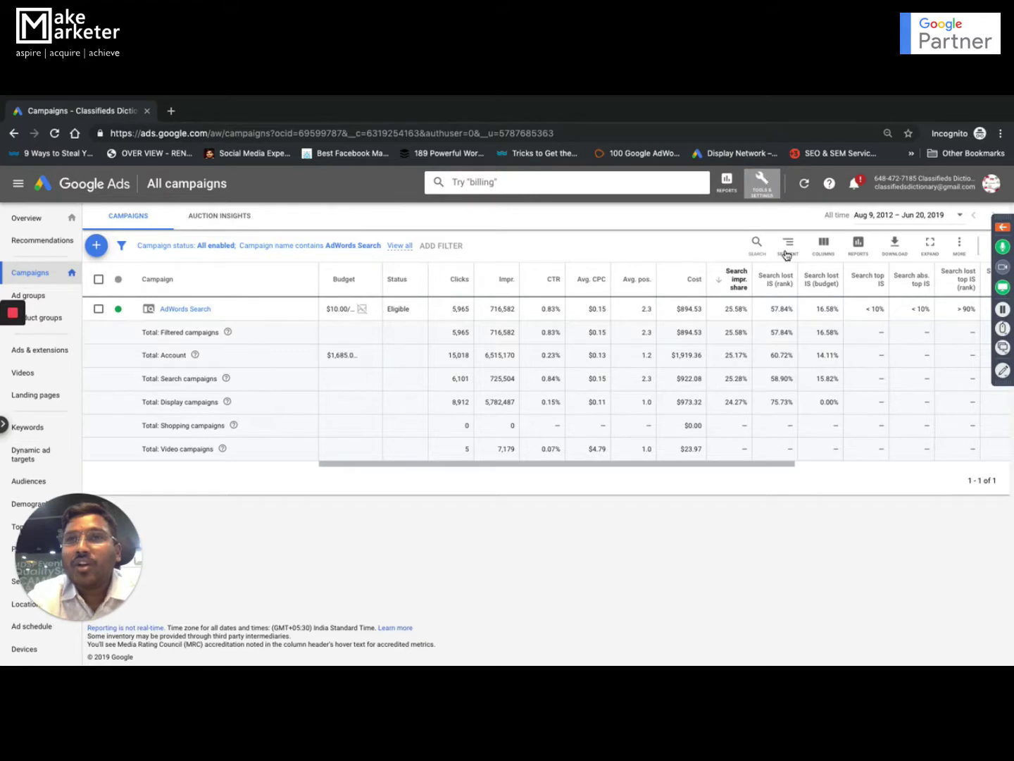
{"action": "left_click", "coordinate": [770, 186]}
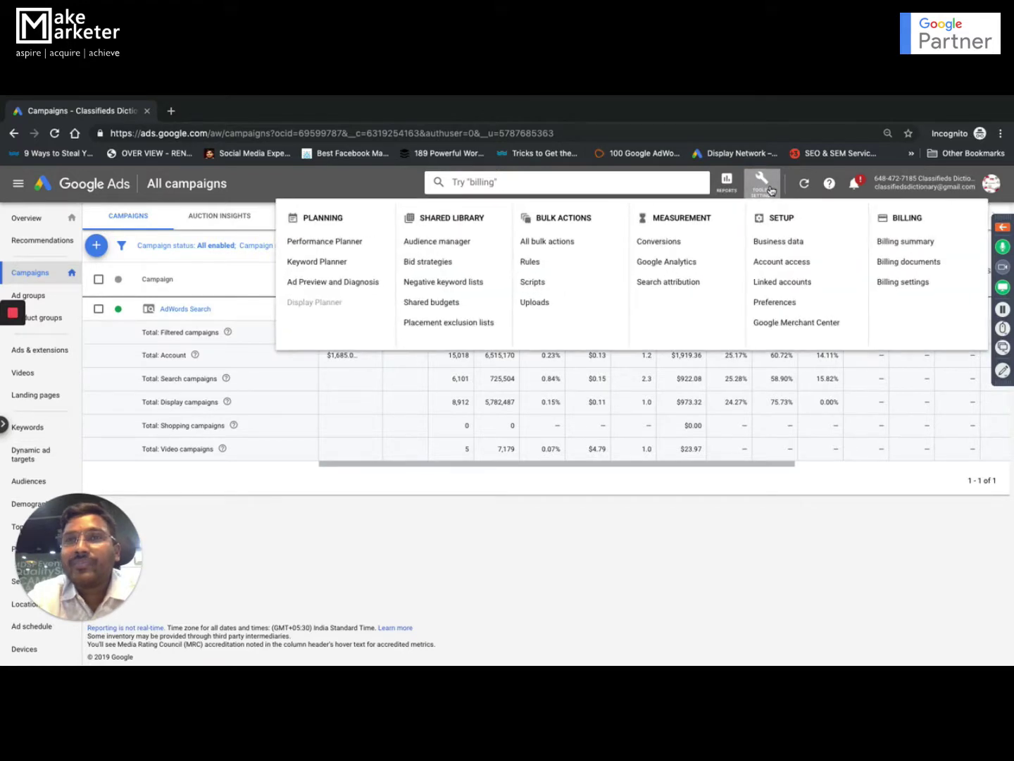
{"action": "left_click", "coordinate": [777, 264]}
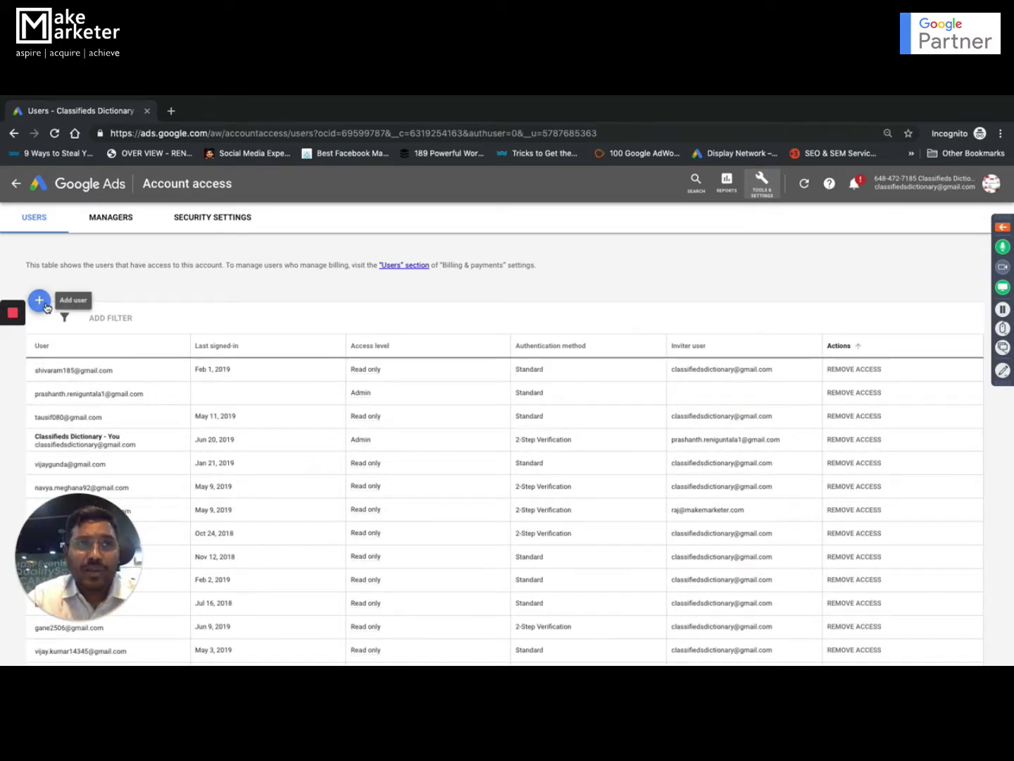
- Start a new user invitation with the + Add user button on the Users tab
{"action": "left_click", "coordinate": [39, 301]}
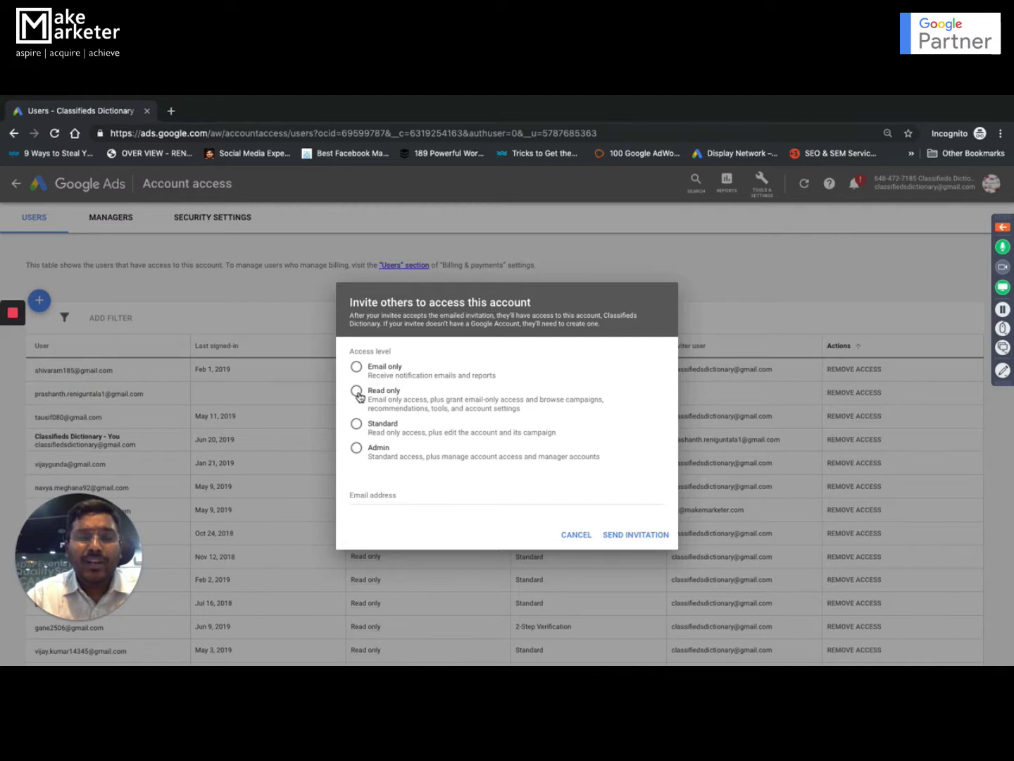
- Invite a new user with Standard access by entering their e-mail address and sending it
{"action": "left_click", "coordinate": [357, 391]}
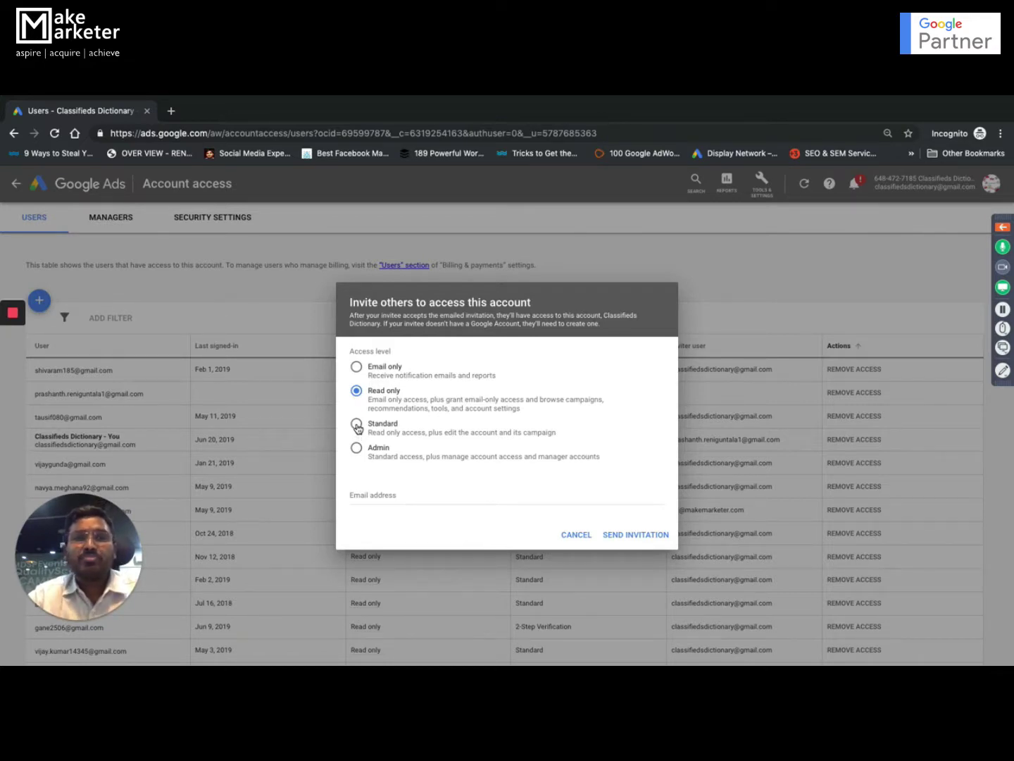
{"action": "left_click", "coordinate": [357, 425]}
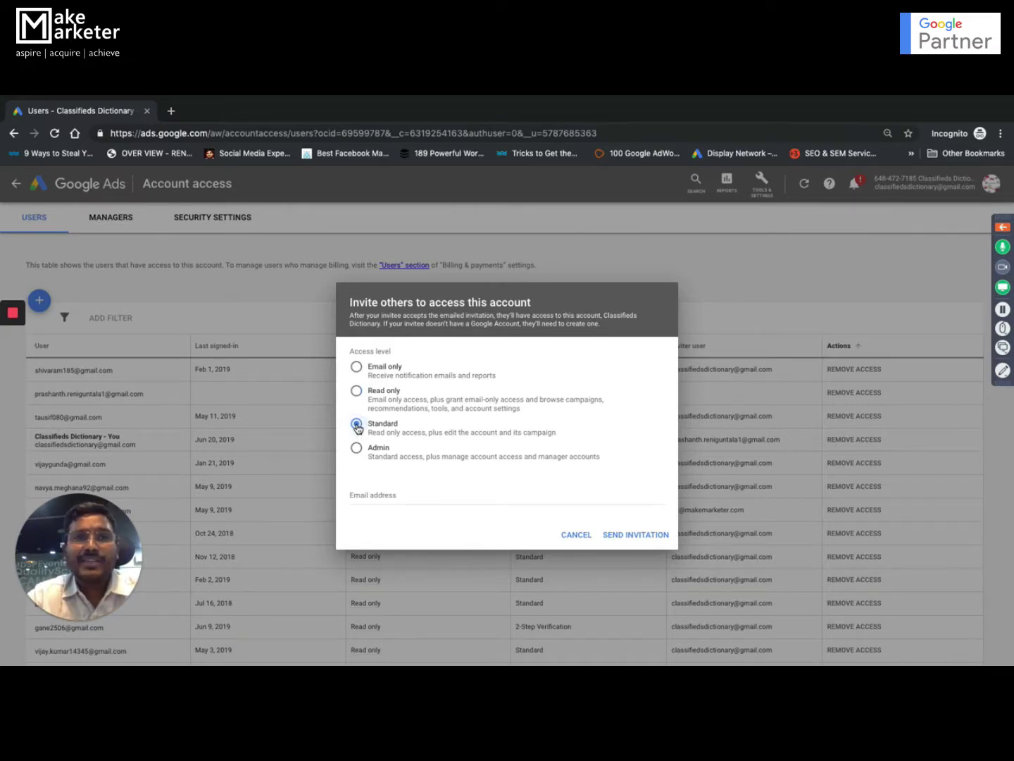
{"action": "left_click", "coordinate": [384, 499]}
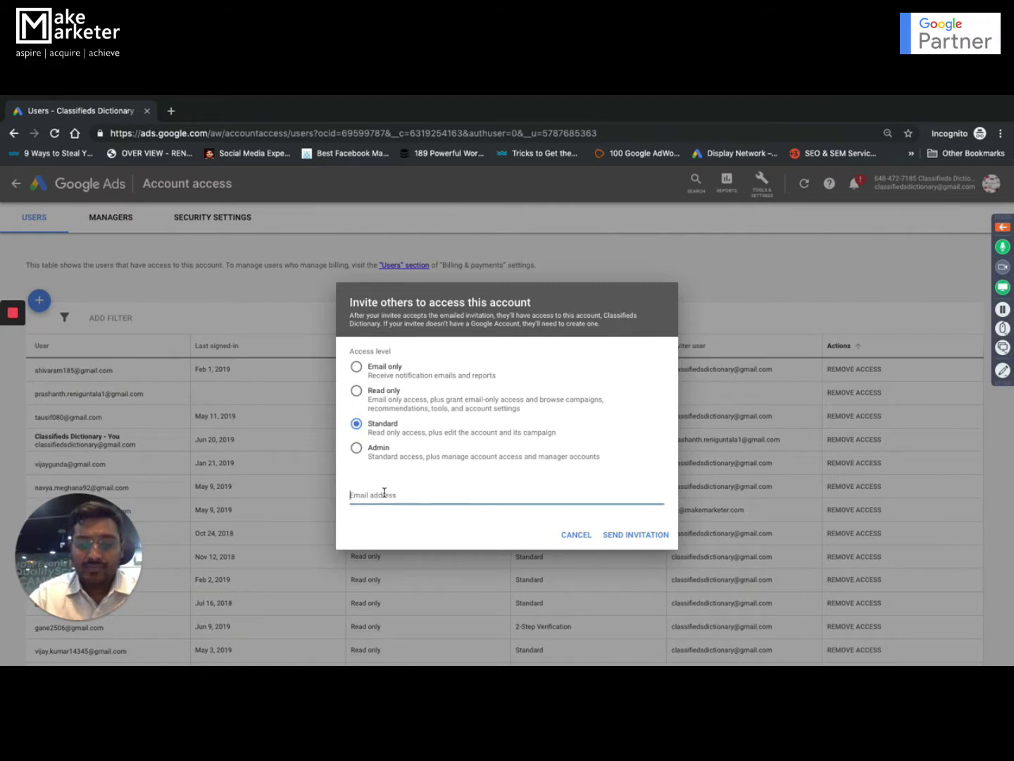
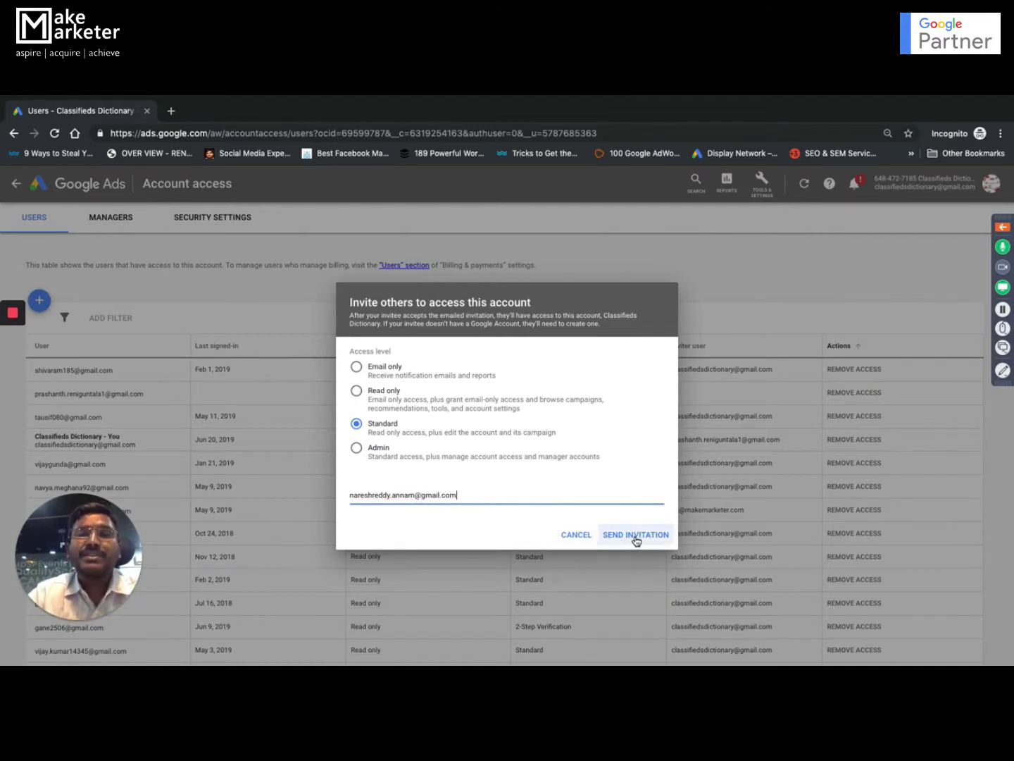
{"action": "left_click", "coordinate": [636, 536]}
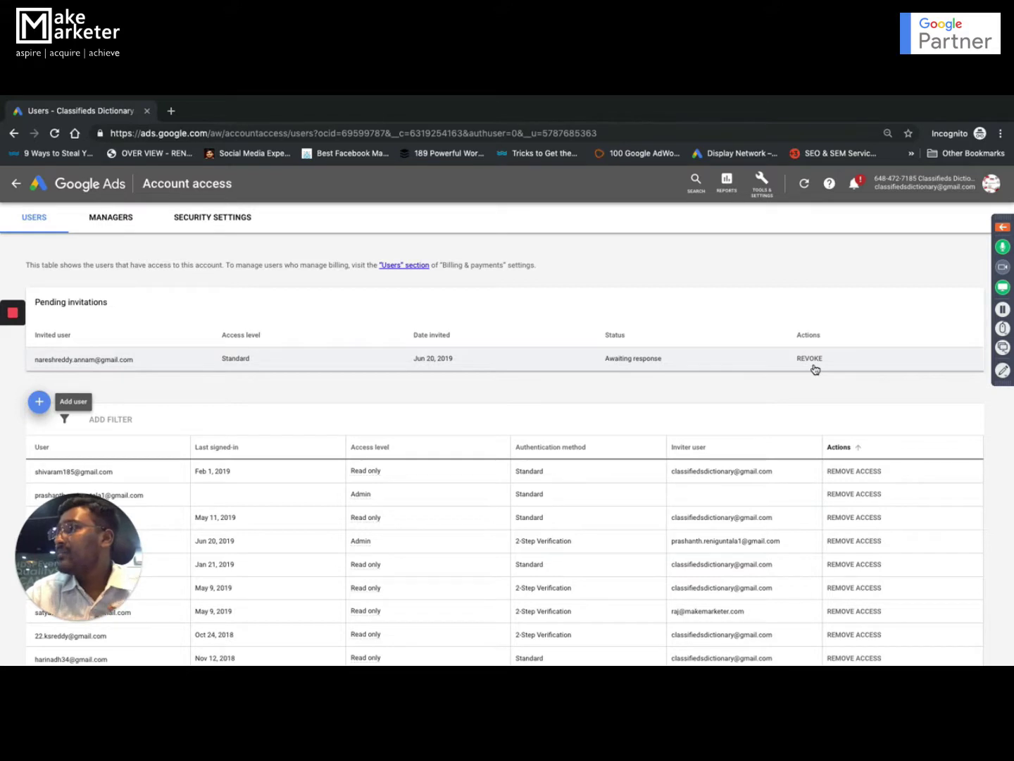
- Start a second invitation with Standard access and enter the second invitee's e-mail address
{"action": "left_click", "coordinate": [38, 407]}
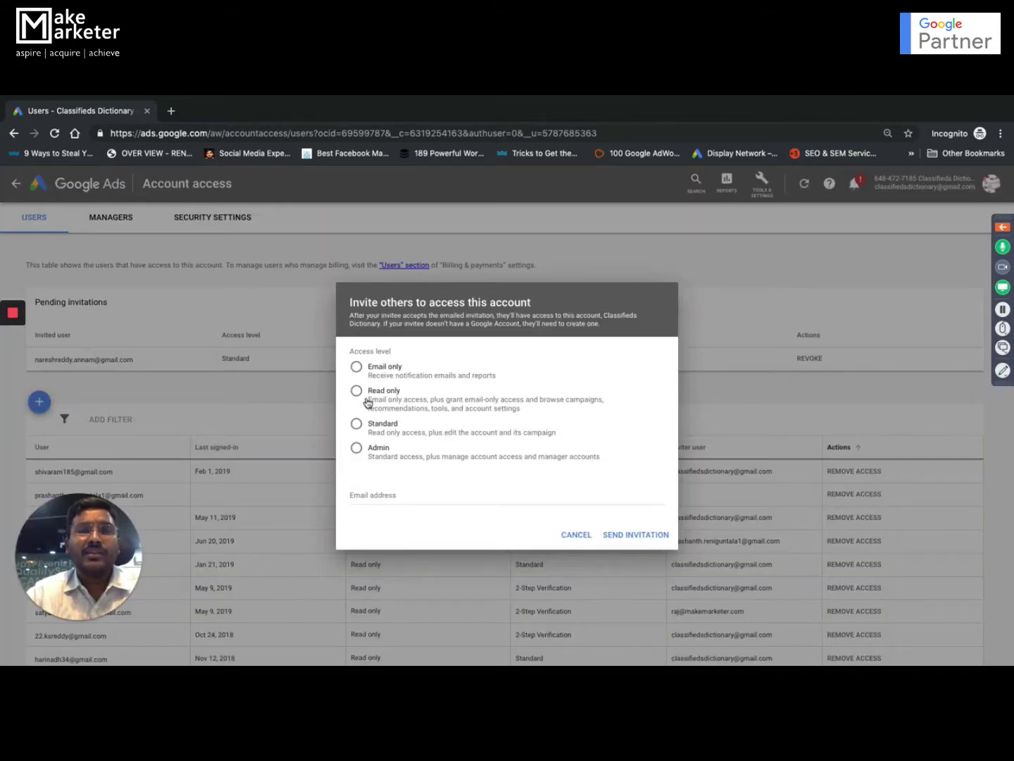
{"action": "left_click", "coordinate": [356, 424]}
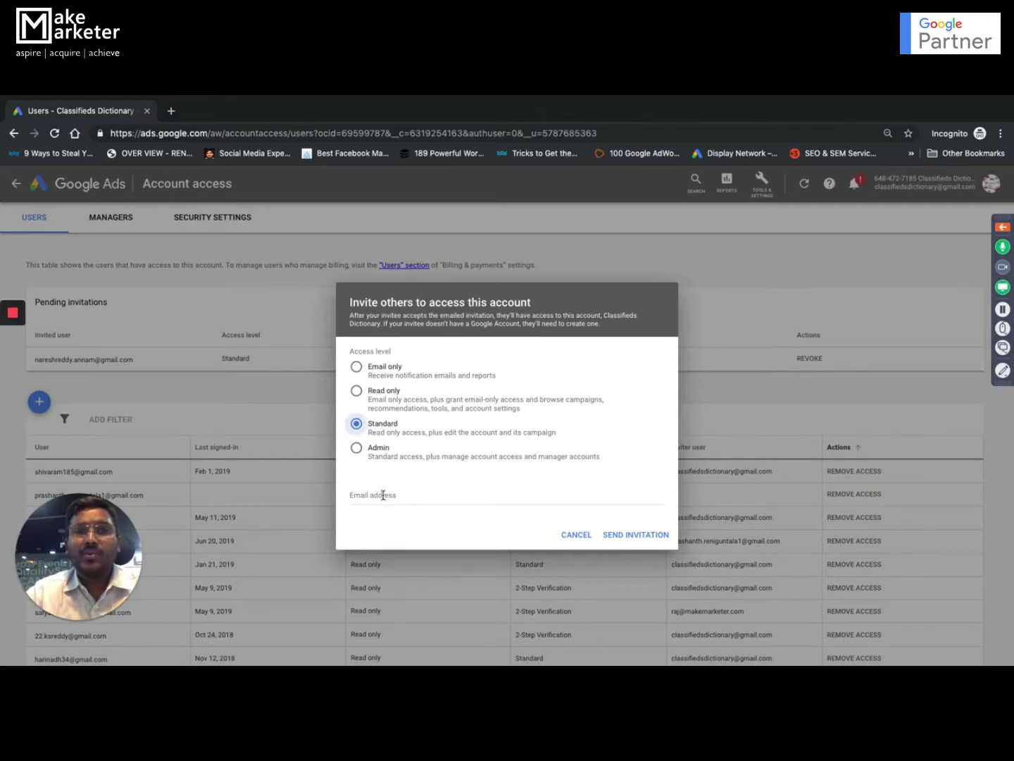
{"action": "left_click", "coordinate": [382, 495]}
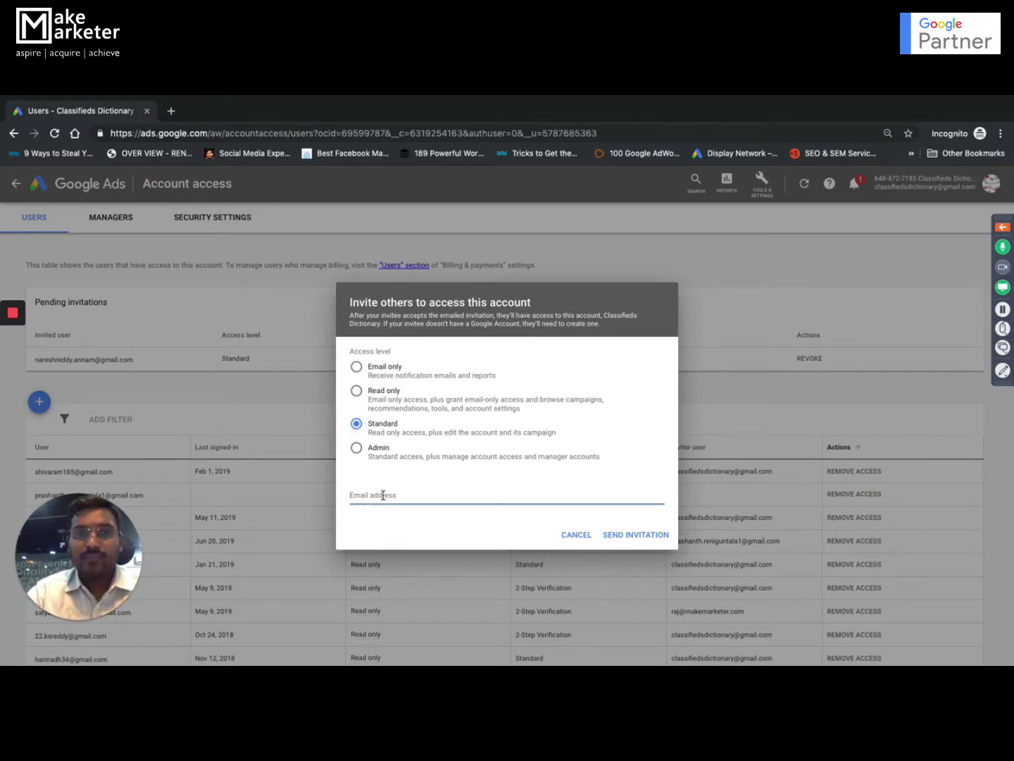
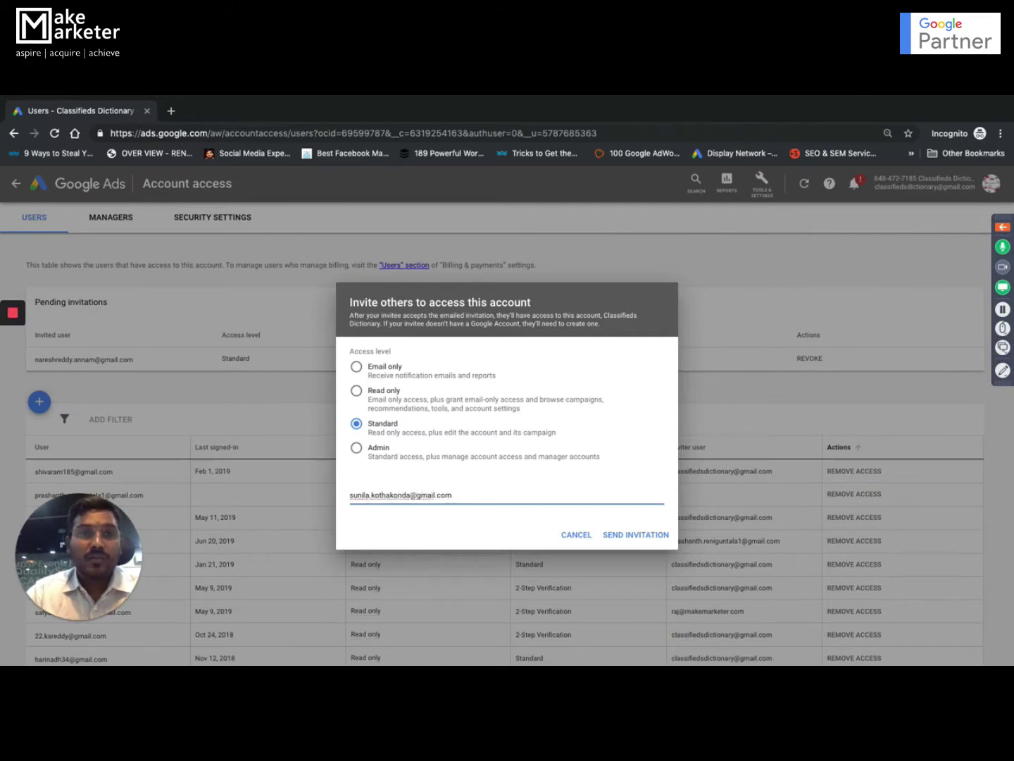
- Send the second Standard-access invitation and open Tools & Settings
{"action": "left_click", "coordinate": [648, 535]}
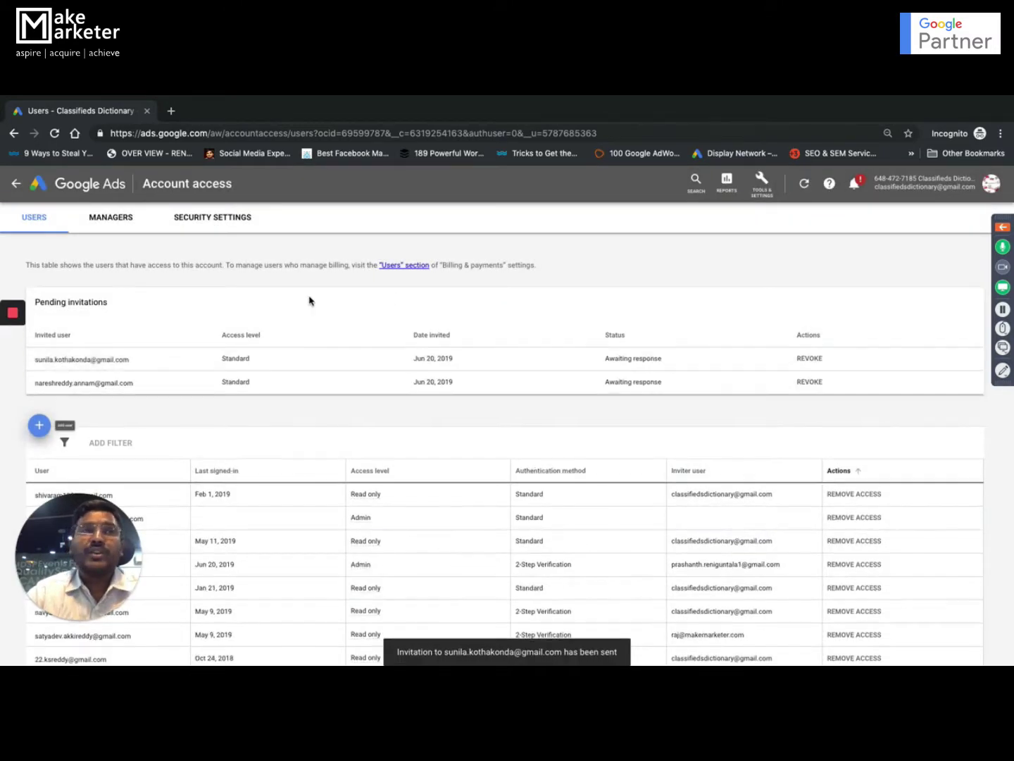
{"action": "left_click", "coordinate": [770, 182]}
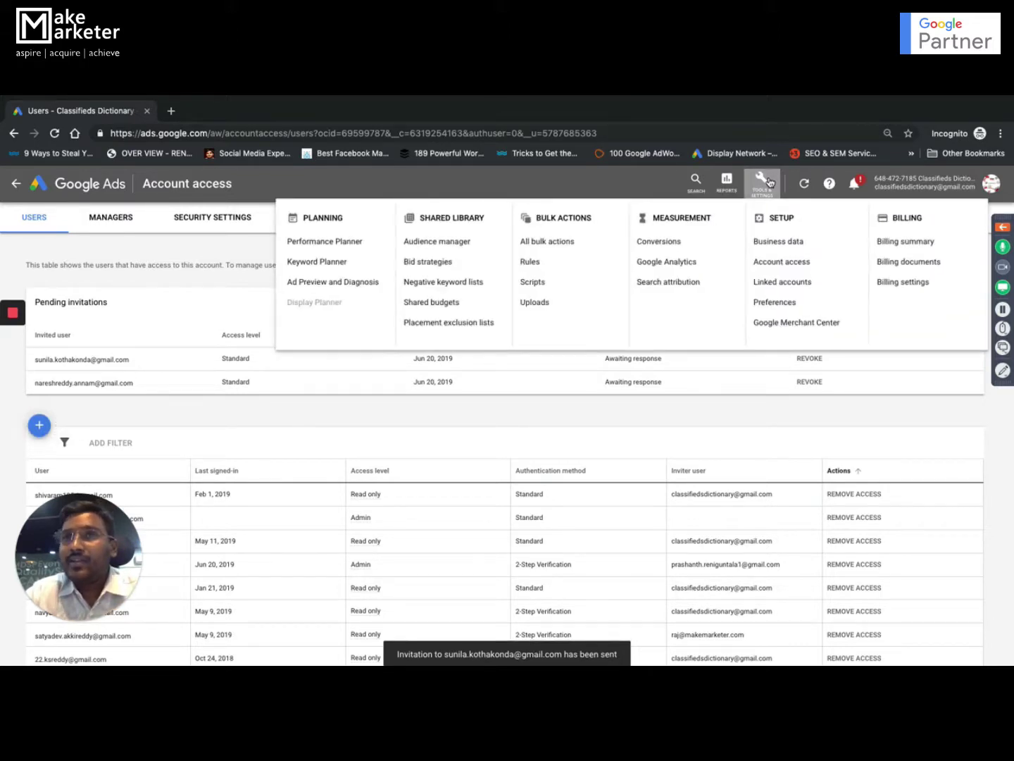
- Open Linked accounts and scroll through the Analytics, YouTube, Search Console and other cards
{"action": "left_click", "coordinate": [791, 287]}
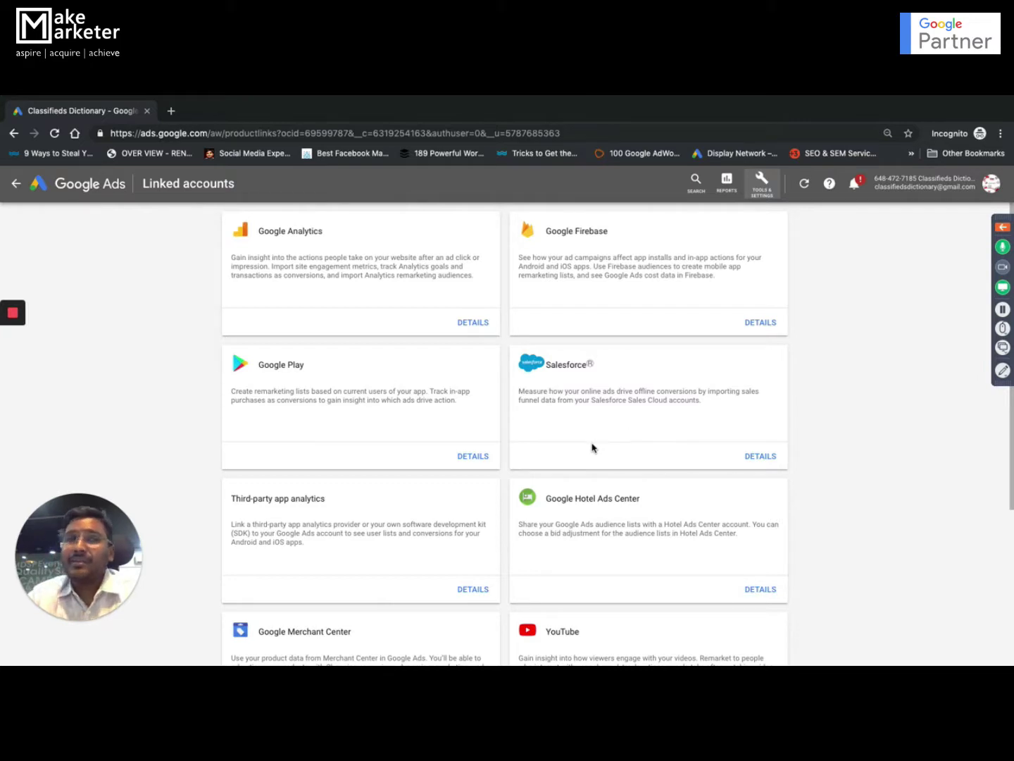
{"action": "scroll", "coordinate": [593, 446], "scroll_direction": "down", "scroll_amount": 2}
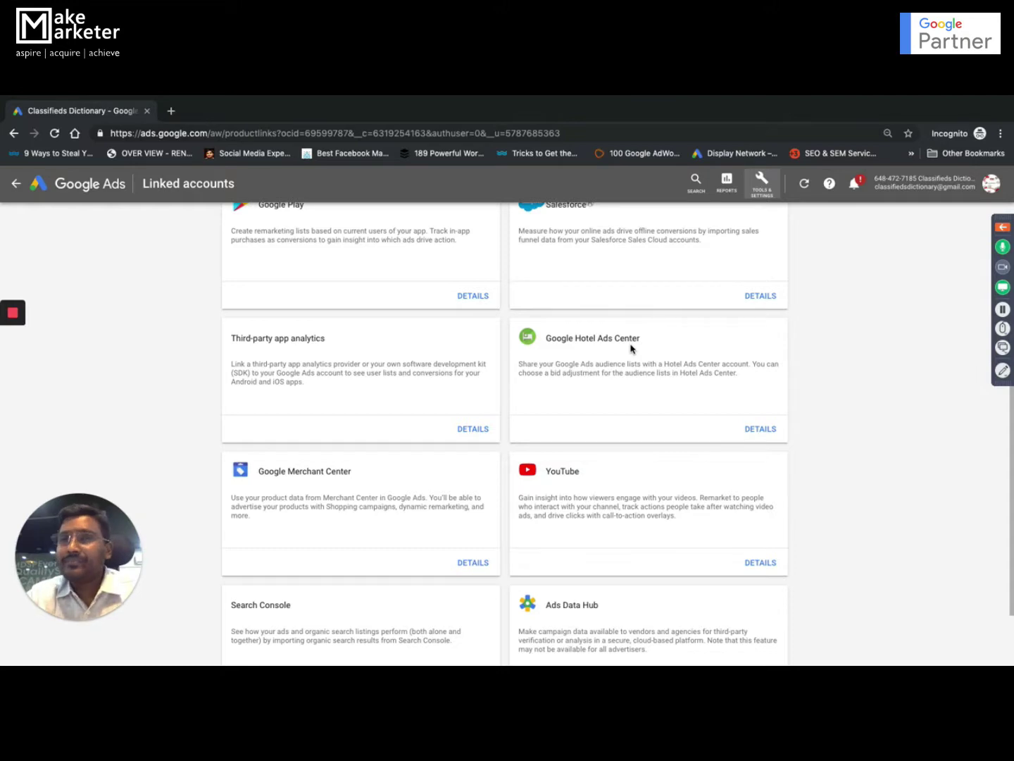
{"action": "scroll", "coordinate": [626, 403], "scroll_direction": "down", "scroll_amount": 1}
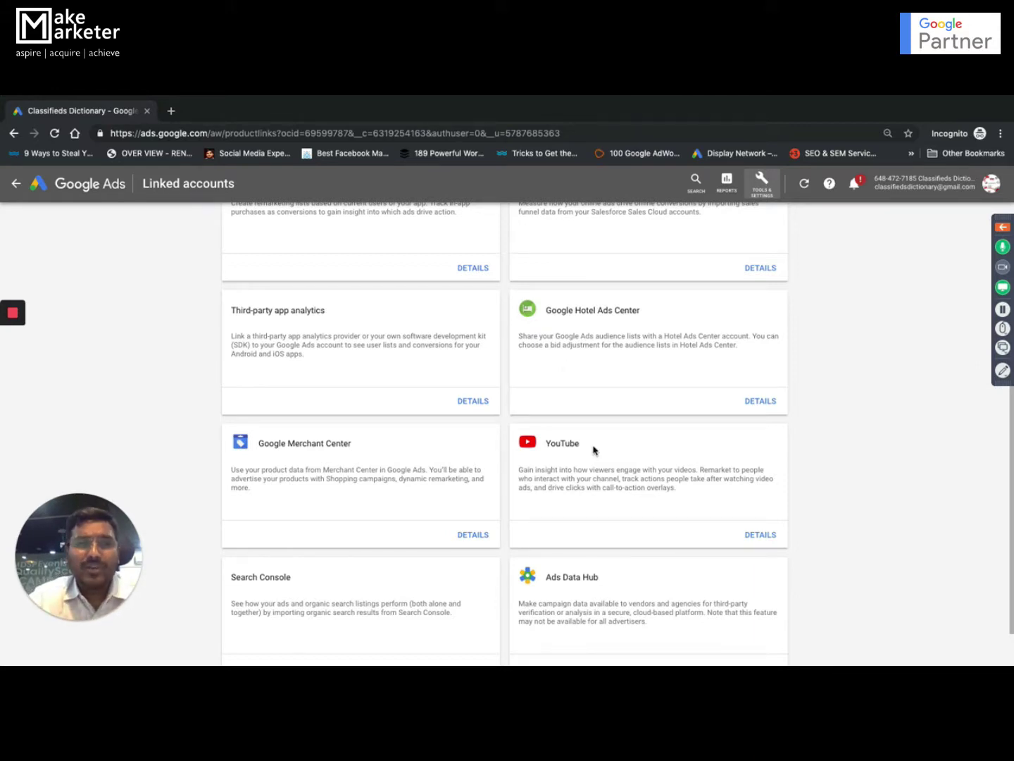
{"action": "scroll", "coordinate": [593, 451], "scroll_direction": "down", "scroll_amount": 1}
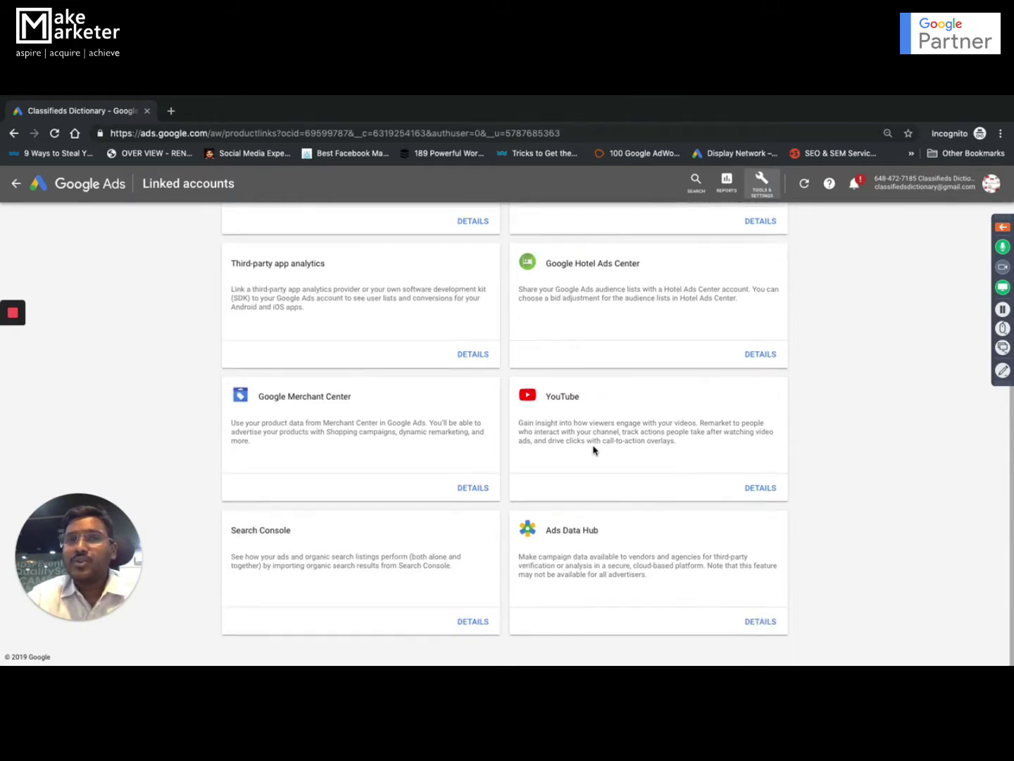
{"action": "scroll", "coordinate": [593, 450], "scroll_direction": "up", "scroll_amount": 5}
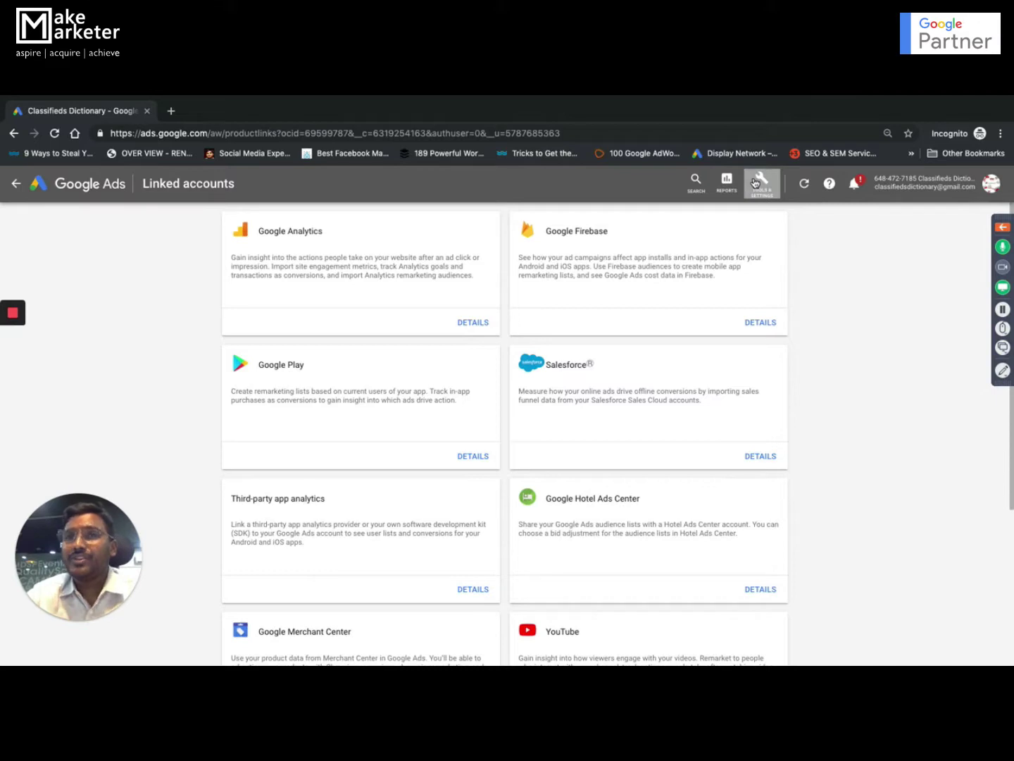
- Open Setup > Preferences and expand and collapse the Account status and Time zone details
{"action": "left_click", "coordinate": [761, 182]}
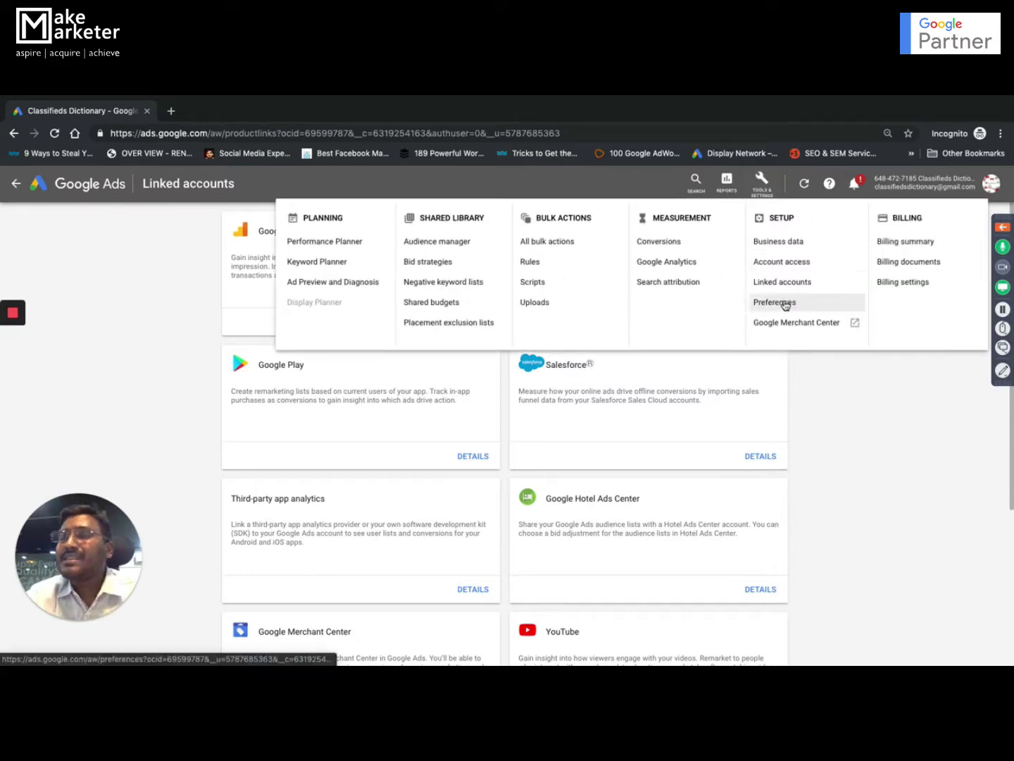
{"action": "left_click", "coordinate": [785, 305]}
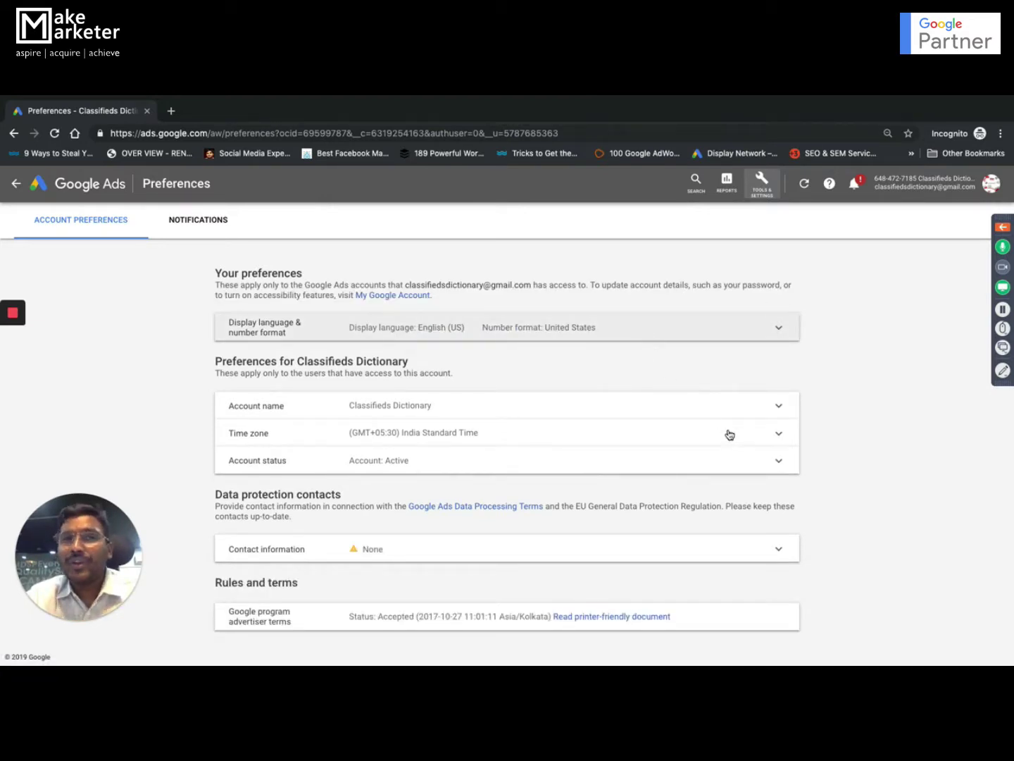
{"action": "left_click", "coordinate": [776, 461]}
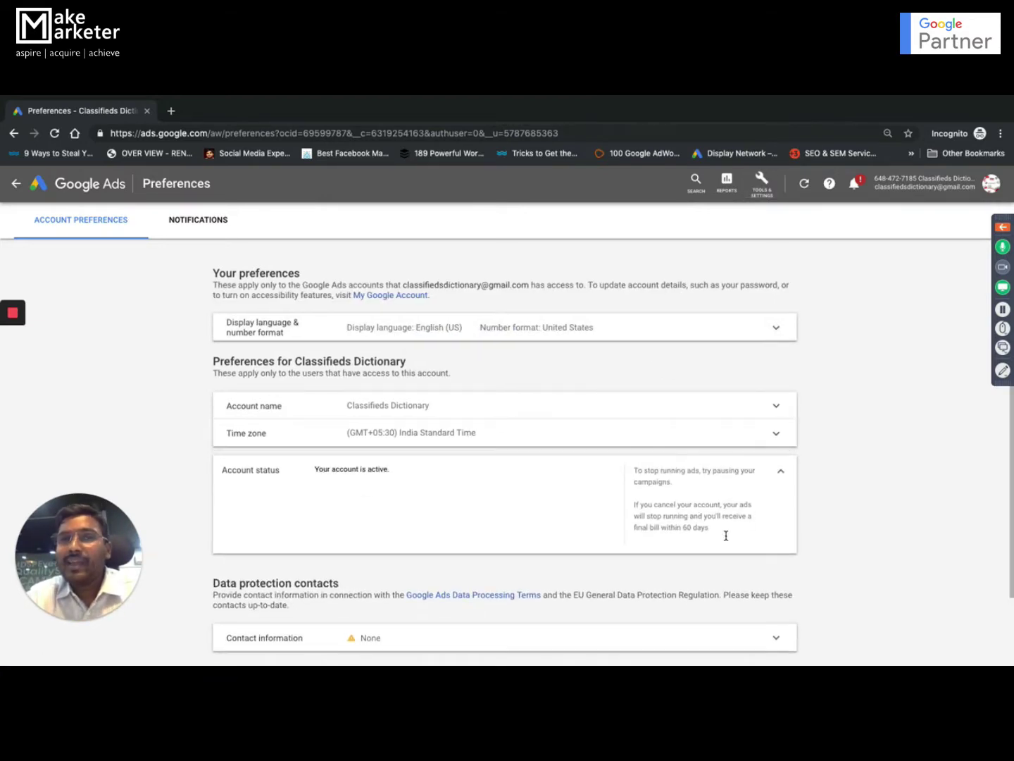
{"action": "scroll", "coordinate": [734, 536], "scroll_direction": "down", "scroll_amount": 1}
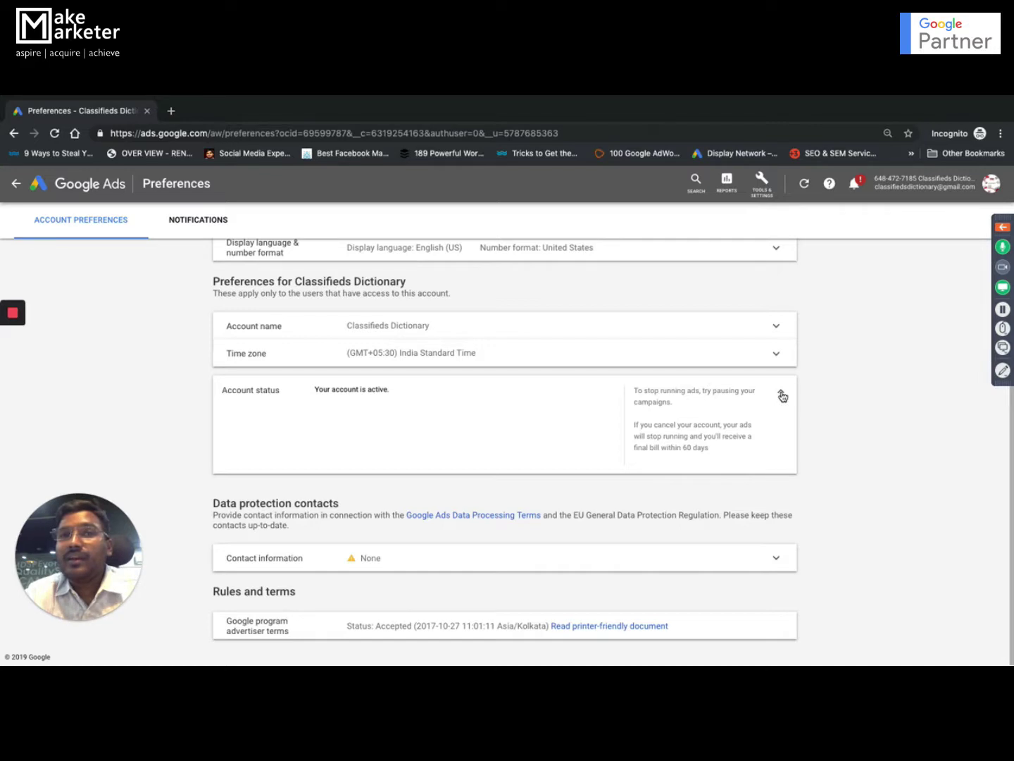
{"action": "left_click", "coordinate": [782, 396]}
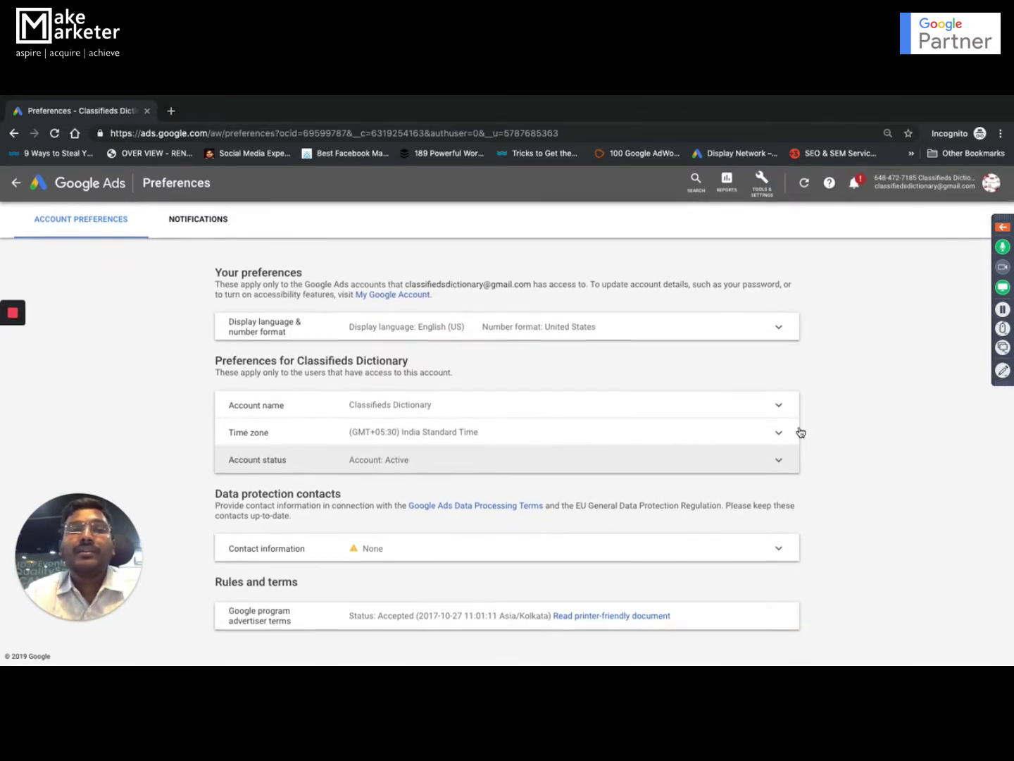
{"action": "left_click", "coordinate": [721, 459]}
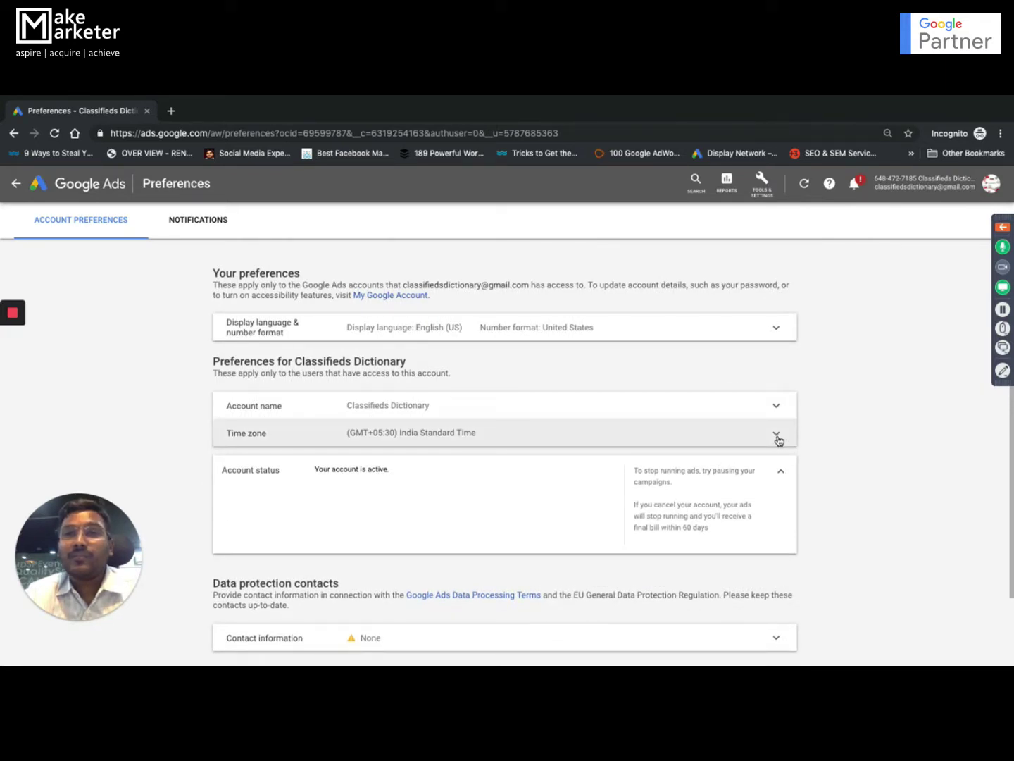
{"action": "left_click", "coordinate": [778, 438]}
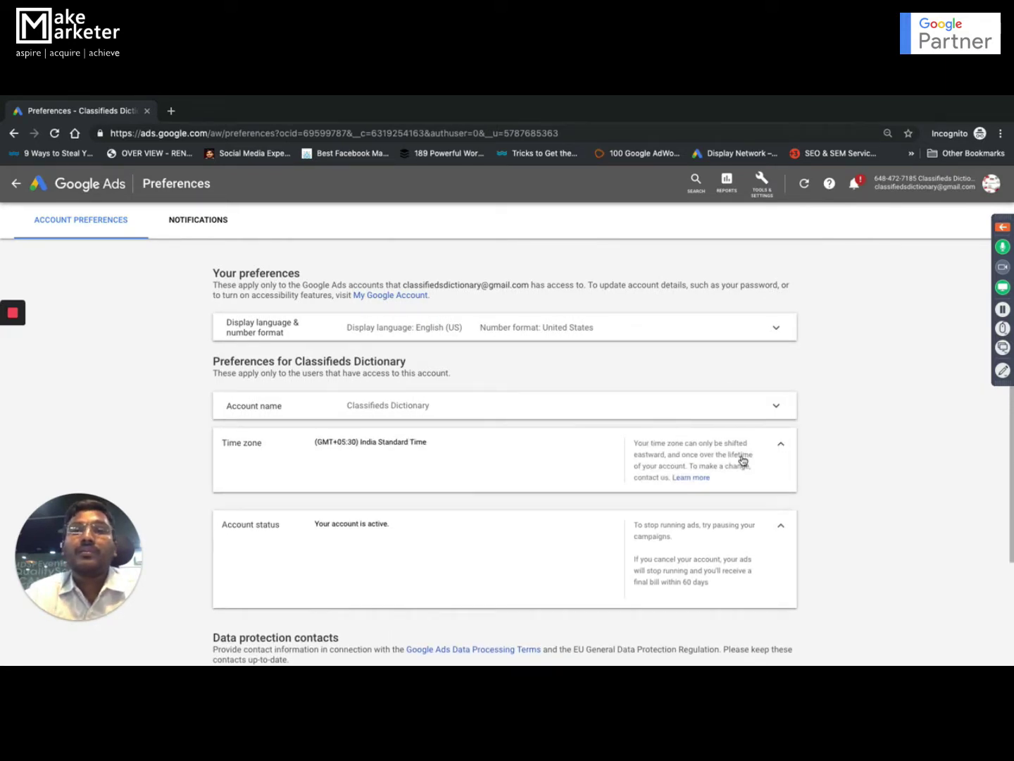
{"action": "left_click", "coordinate": [782, 439]}
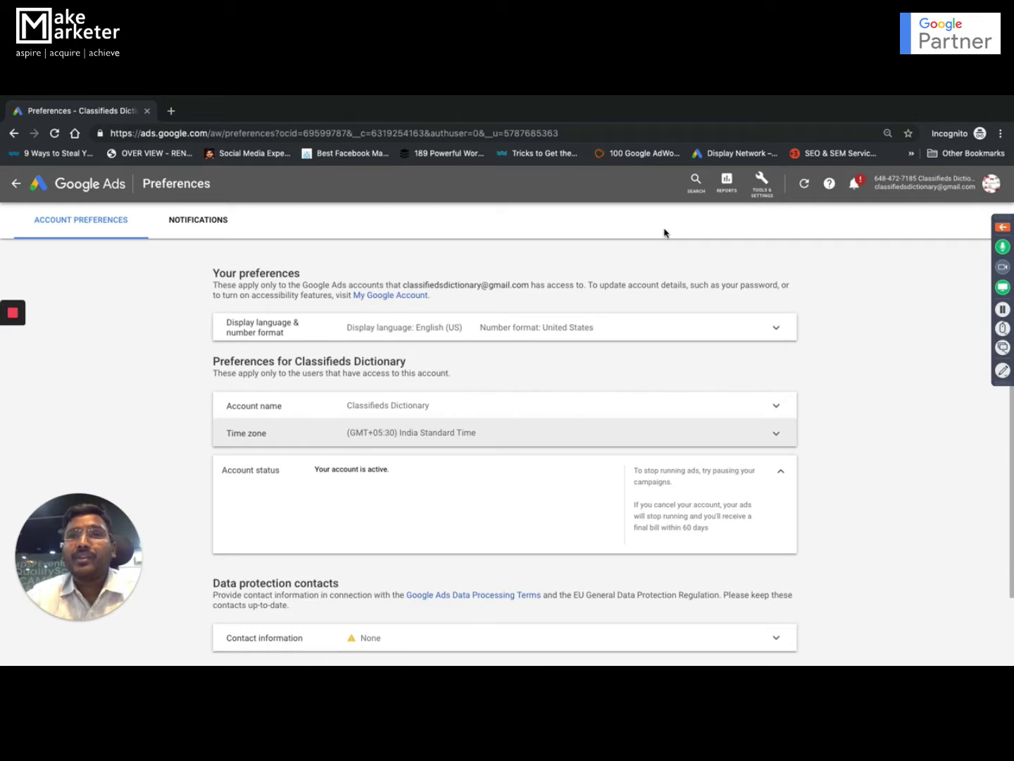
- Open the Tools & Settings mega-menu from the account's Preferences page
{"action": "left_click", "coordinate": [760, 180]}
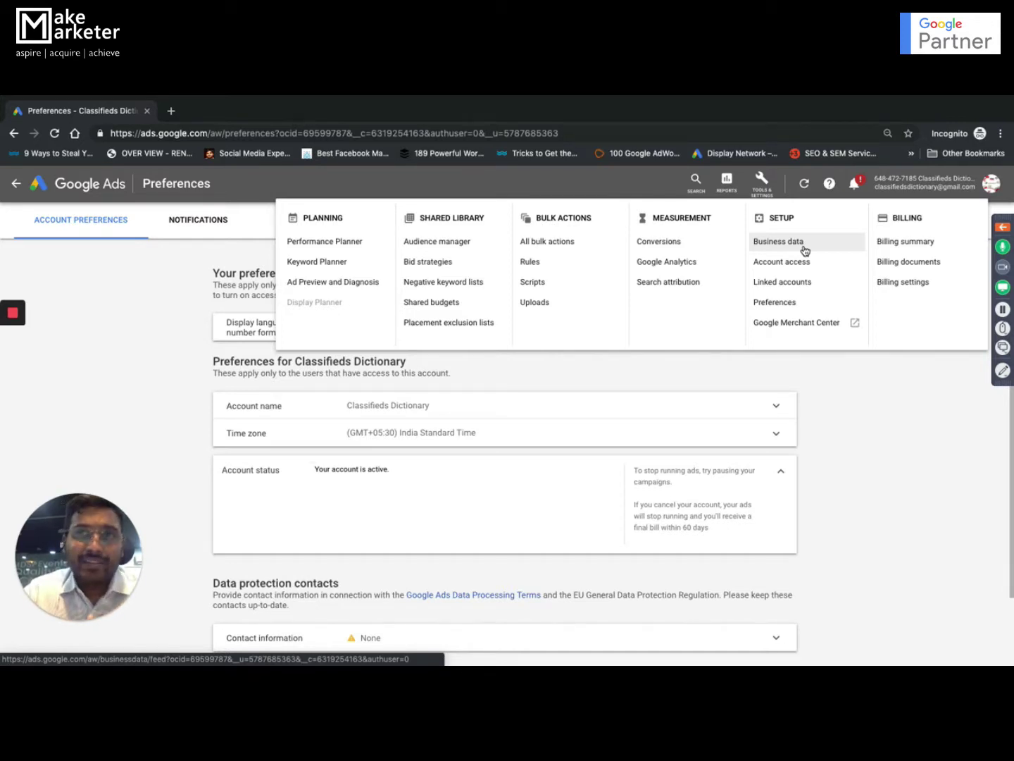
- Go back from Preferences, glance at Mission Control's open windows, and return to the browser desktop
{"action": "left_click", "coordinate": [13, 186]}
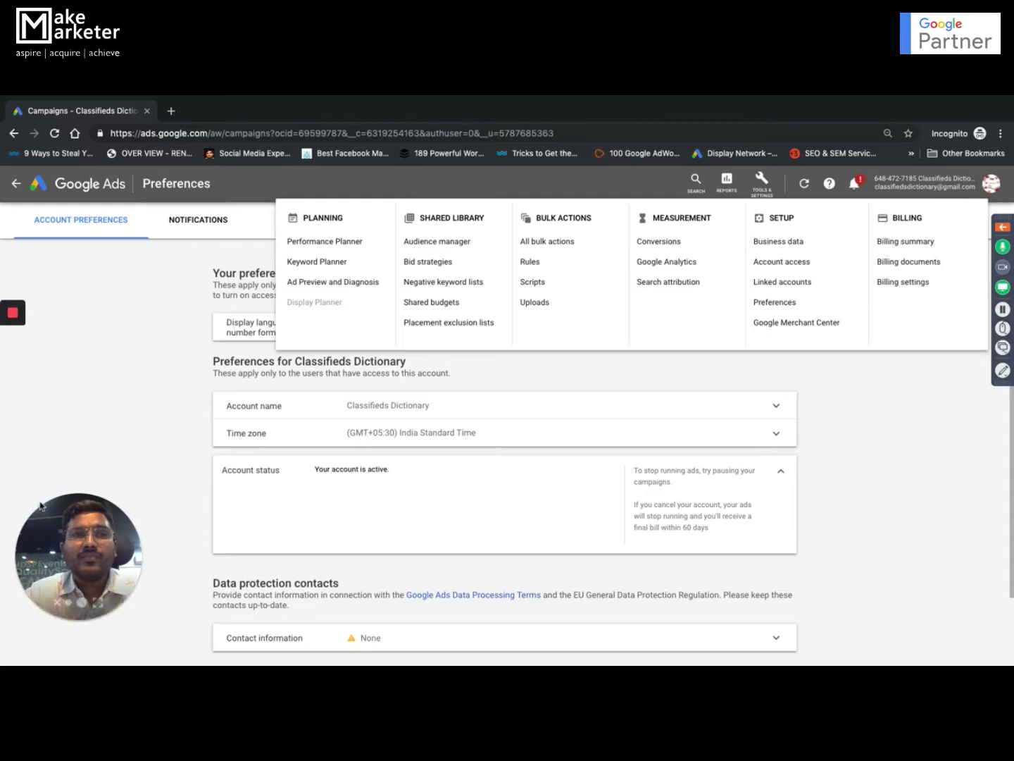
{"action": "key", "text": "ctrl+Up"}
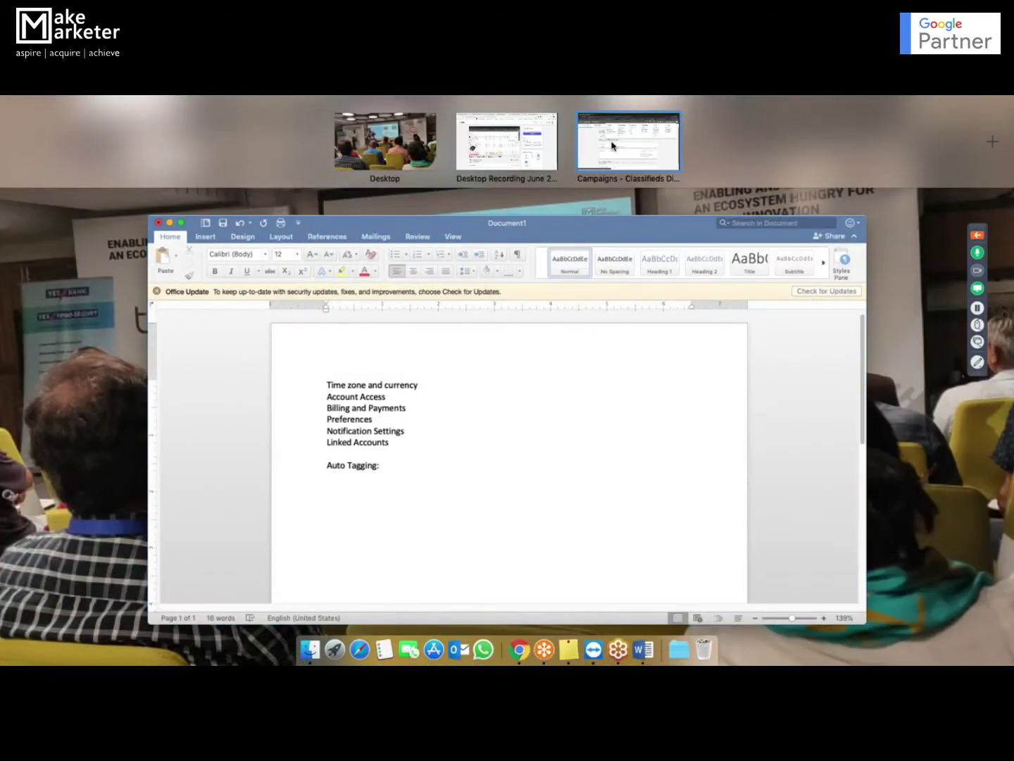
{"action": "left_click", "coordinate": [610, 141]}
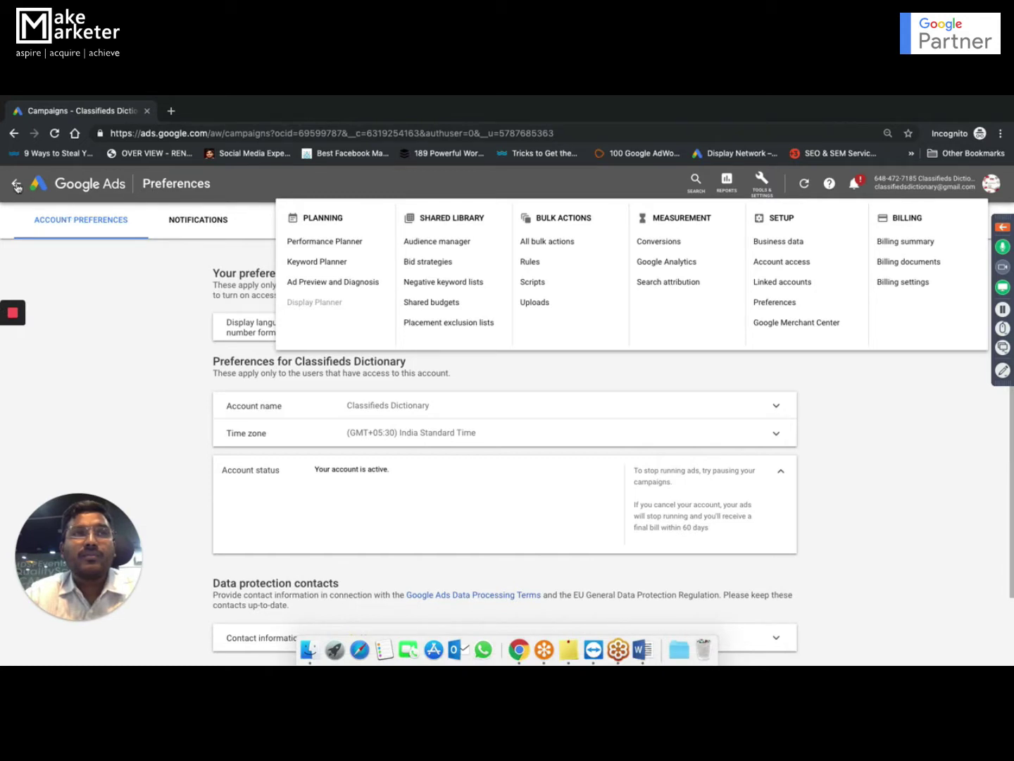
- Reload the page to reach All campaigns, then open the ACCOUNT SETTINGS tab
{"action": "left_click", "coordinate": [55, 136]}
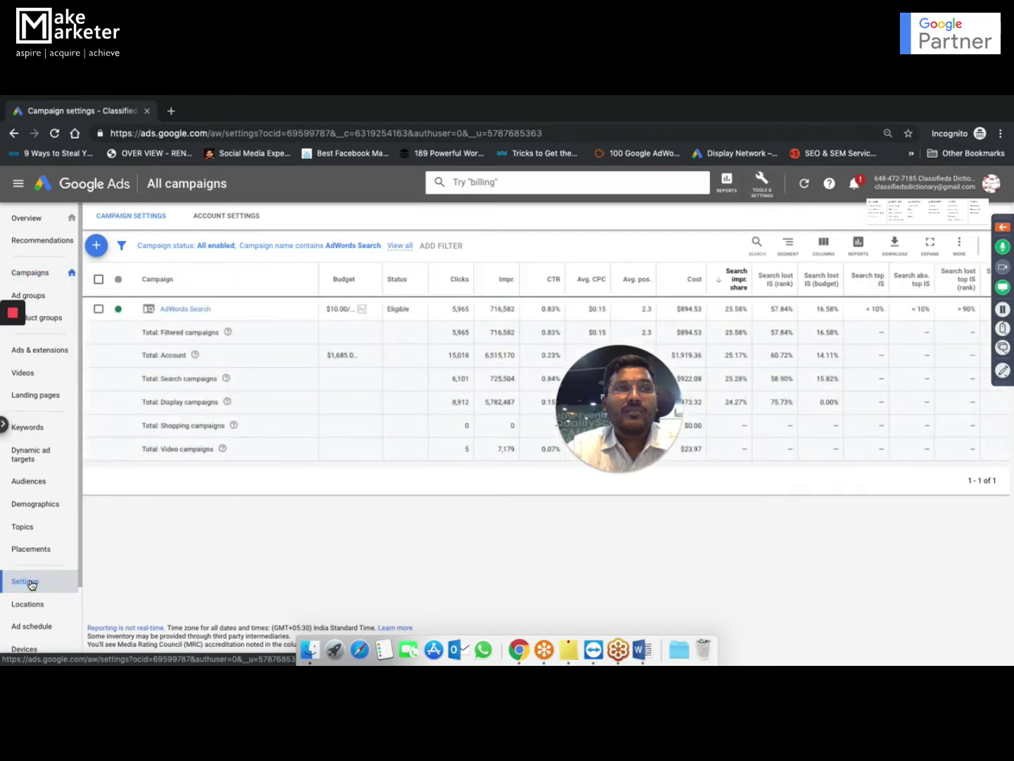
{"action": "left_click", "coordinate": [223, 220]}
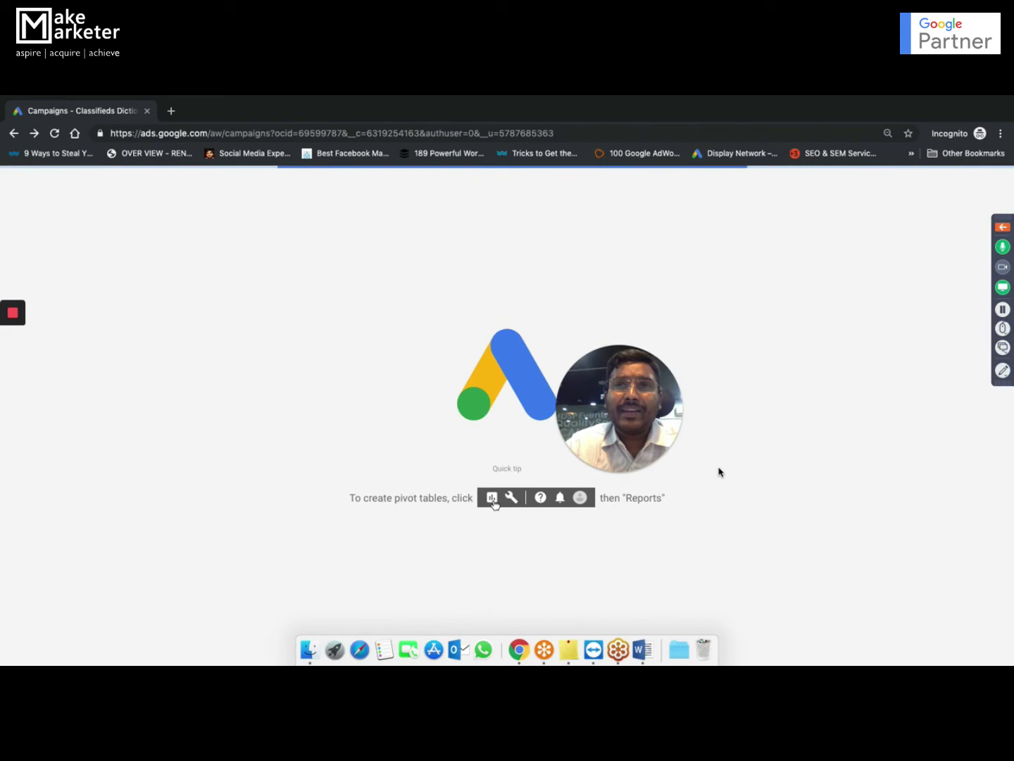
{"action": "mouse_move", "coordinate": [6, 317]}
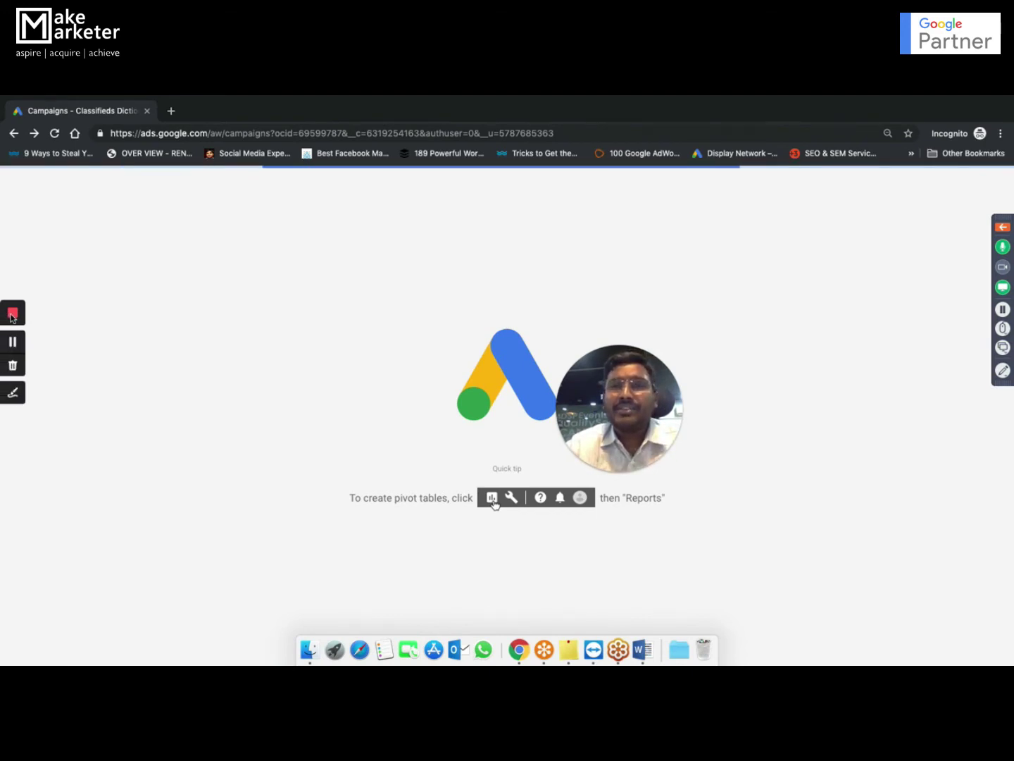